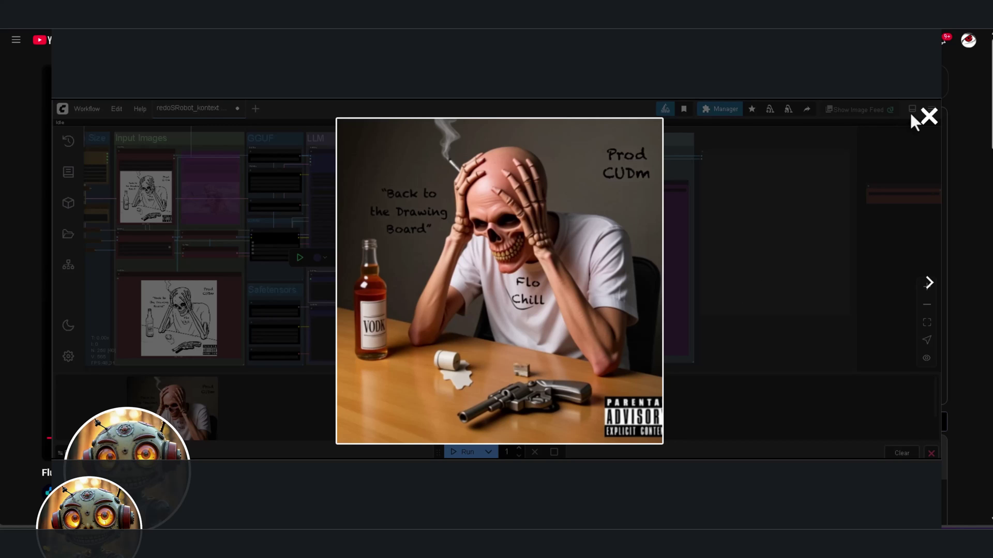
- Close the enlarged image preview and zoom the canvas onto the Image Comparer node
left_click(928, 118)
scroll(482, 313, "up", 5)
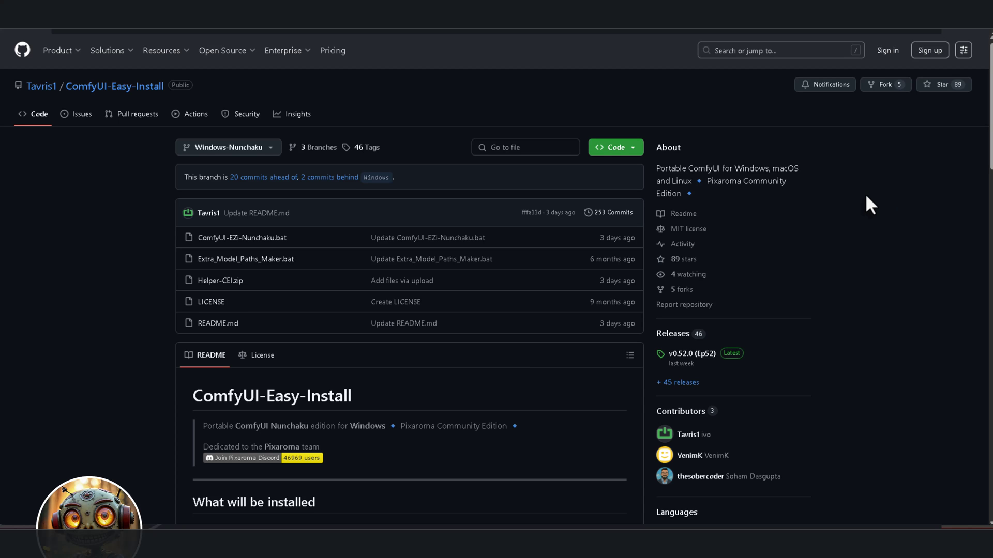
- Scroll through the ComfyUI-Easy-Install README's list of what gets installed
scroll(866, 196, "down", 3)
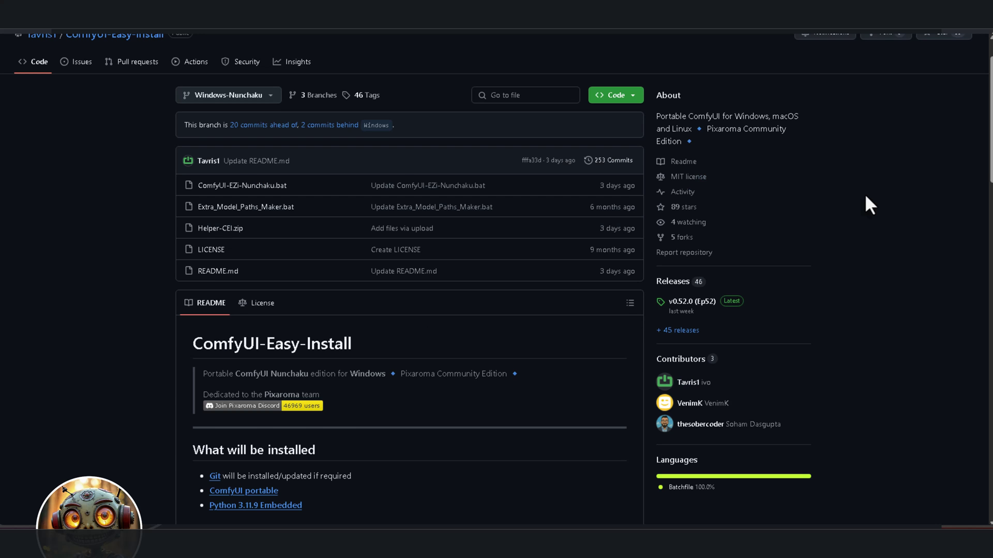
scroll(865, 197, "down", 2)
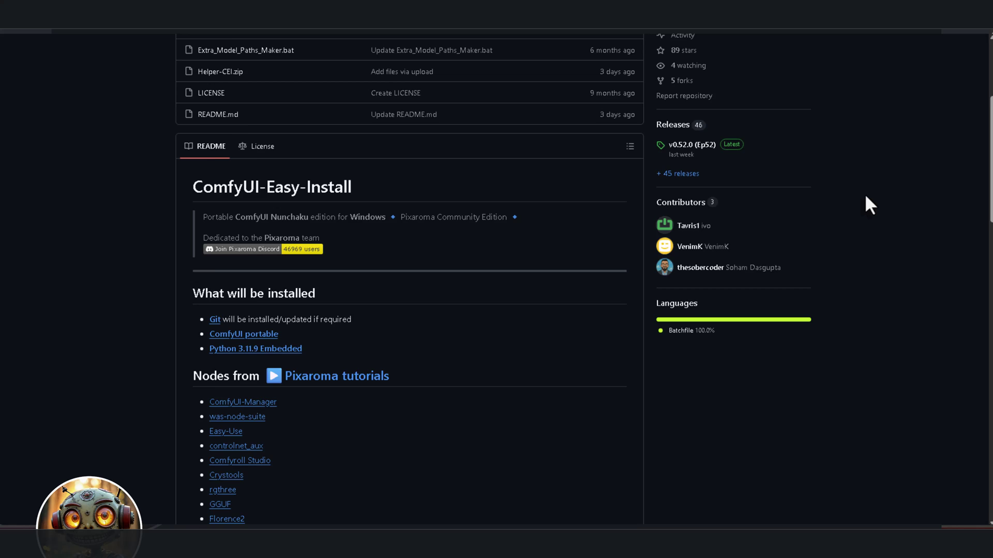
scroll(865, 198, "down", 1)
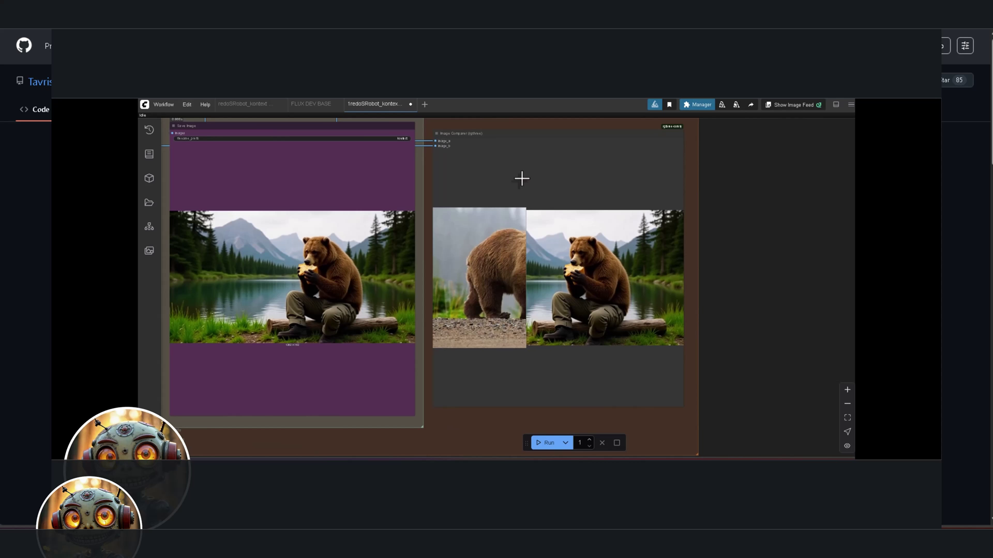
scroll(550, 247, "up", 4)
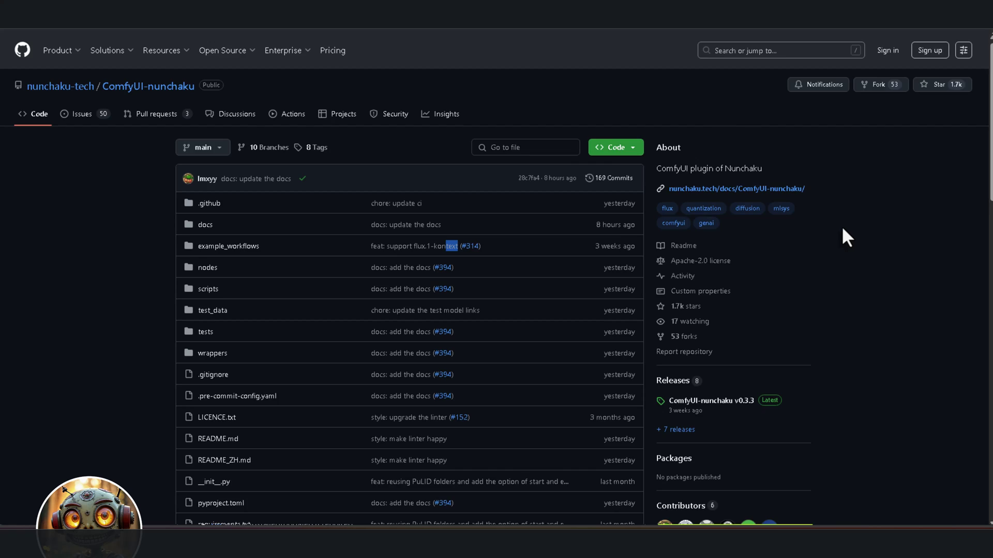
- Scroll down the ComfyUI-nunchaku README to read its News entries
scroll(842, 226, "down", 4)
scroll(845, 225, "down", 6)
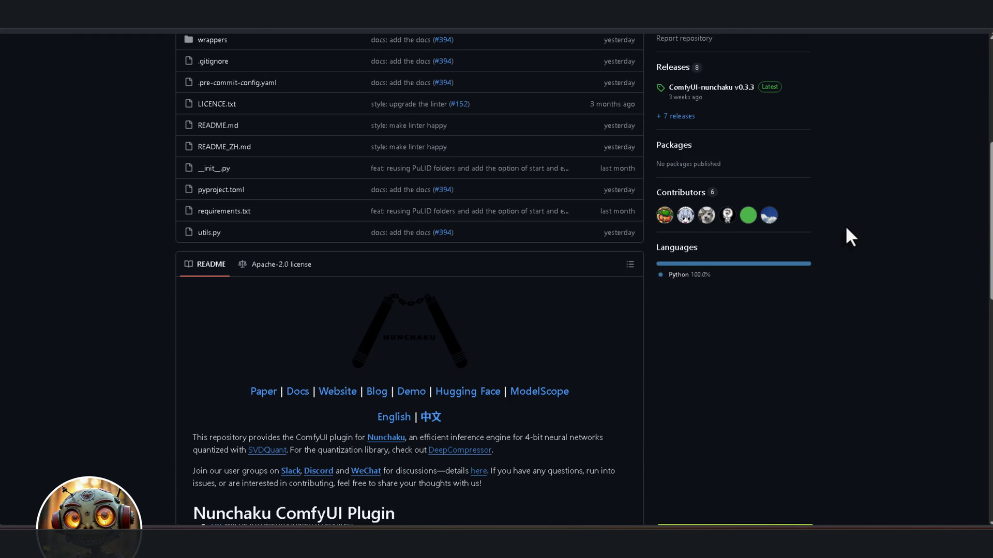
scroll(845, 225, "down", 2)
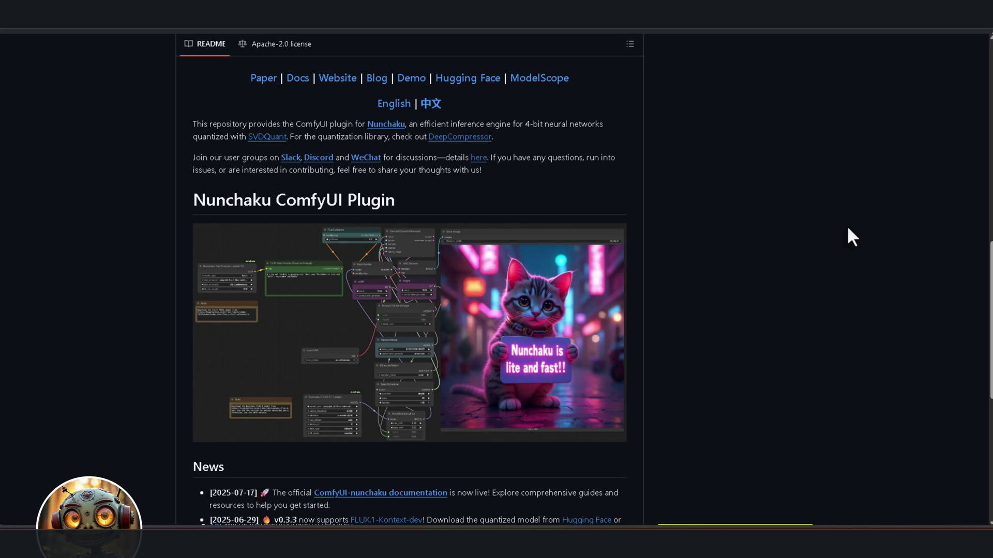
scroll(852, 237, "down", 1)
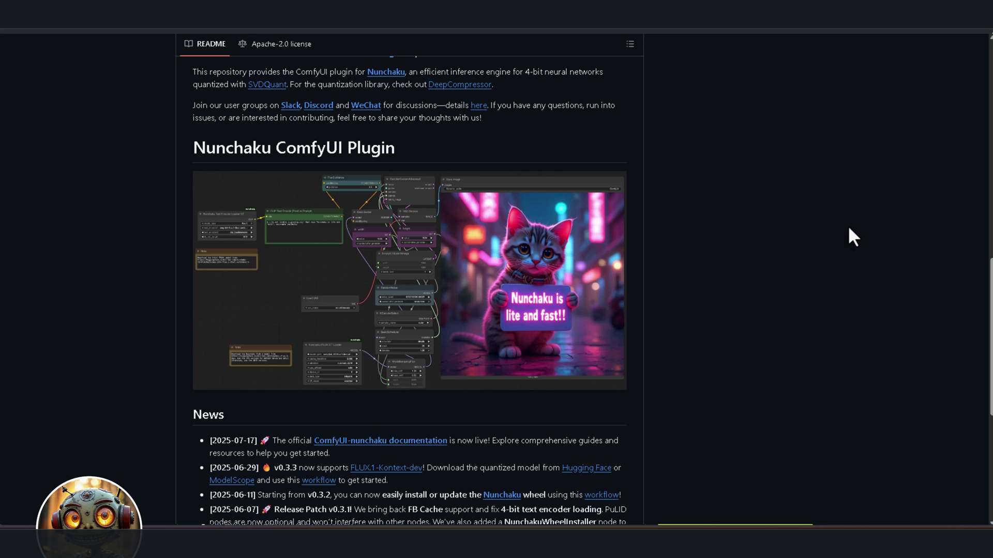
scroll(852, 237, "down", 1)
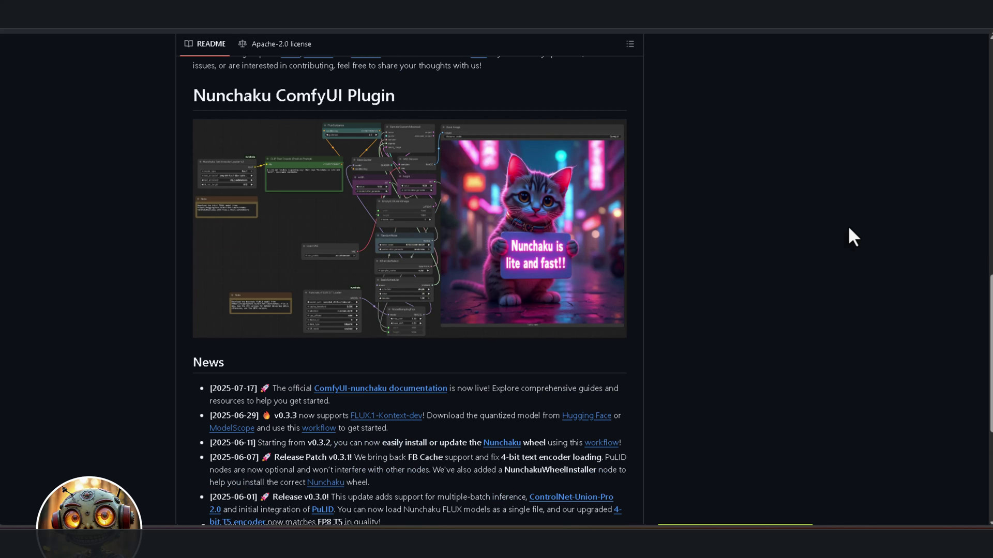
scroll(852, 237, "down", 1)
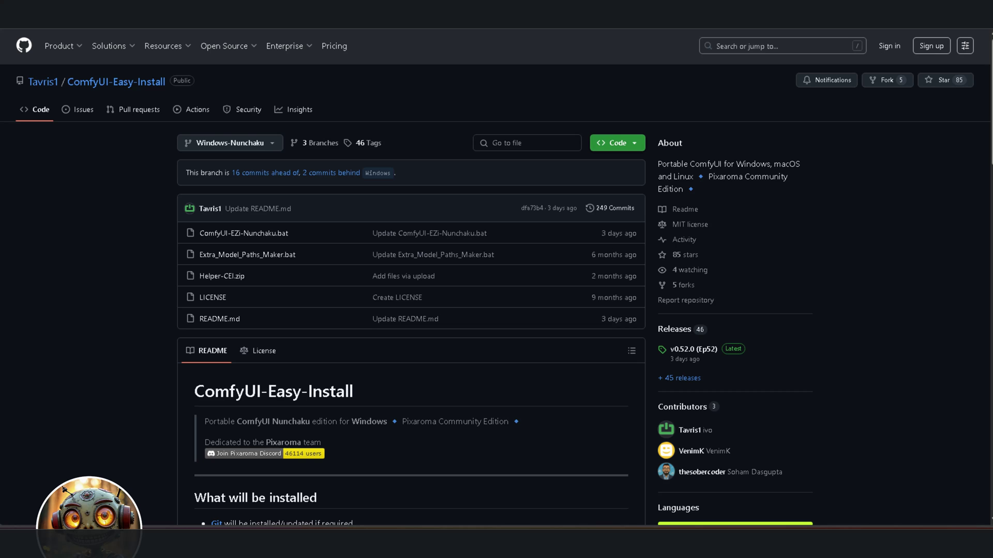
- Scroll the README down to the 'Windows Installation in 3 Steps' section and its download link
scroll(525, 265, "down", 15)
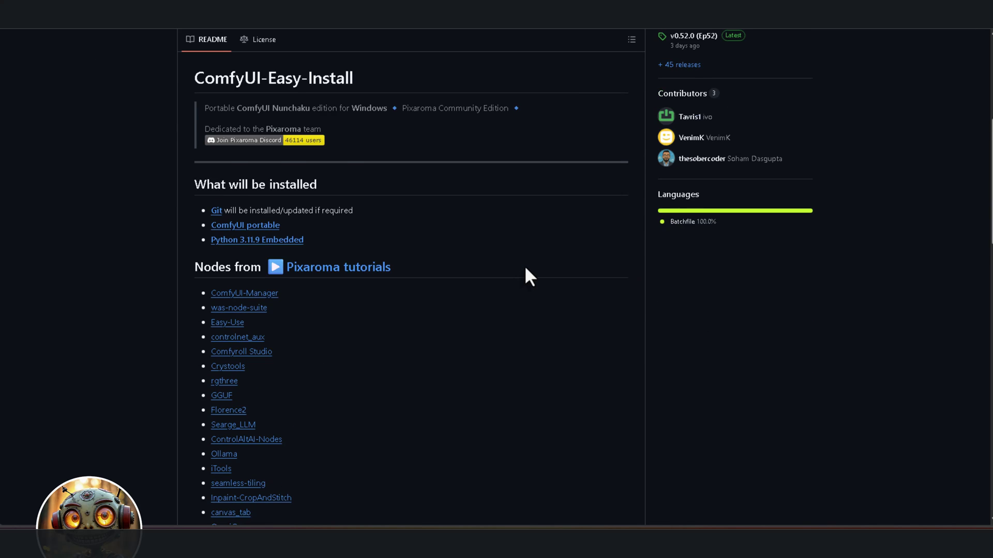
scroll(530, 277, "down", 1)
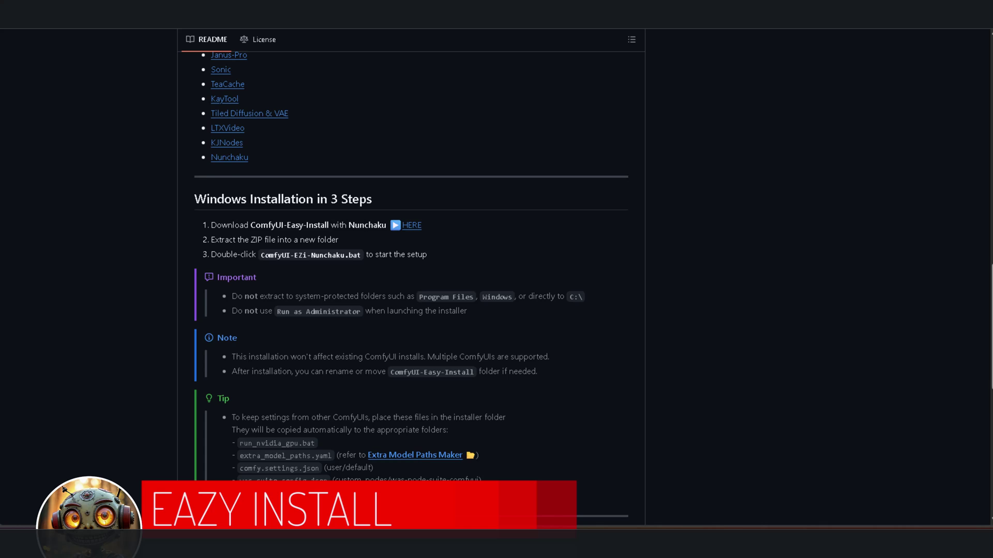
scroll(724, 243, "down", 2)
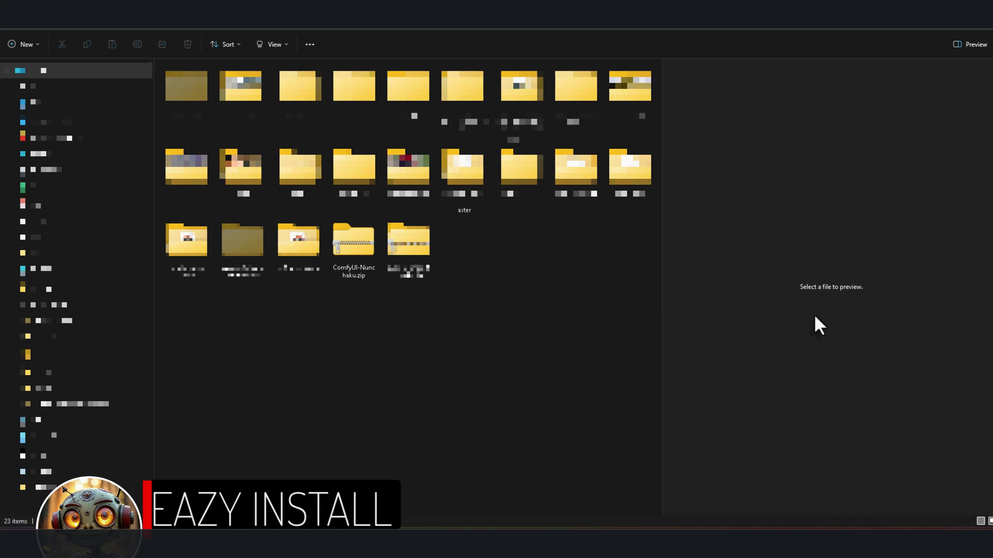
- Extract ComfyUI-Nunchaku.zip to J:\ComfyUI-Nunchaku and run ComfyUI-EZi-Nunchaku.bat from it
left_click(349, 244)
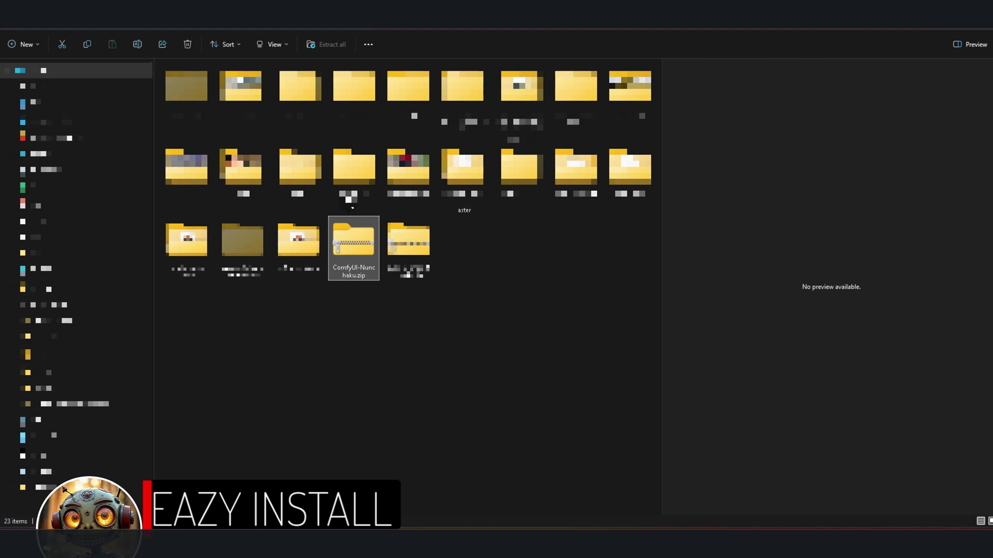
left_click(329, 45)
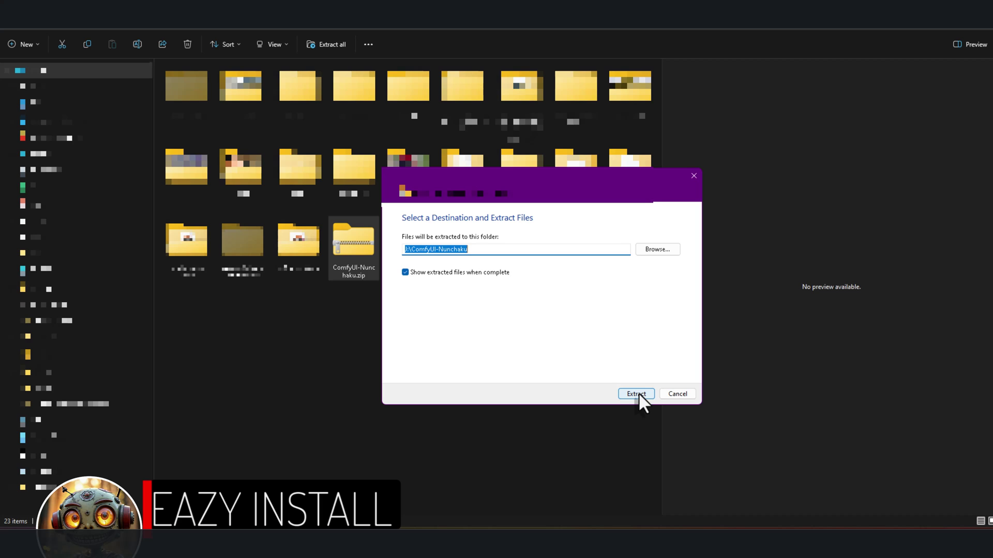
left_click(631, 393)
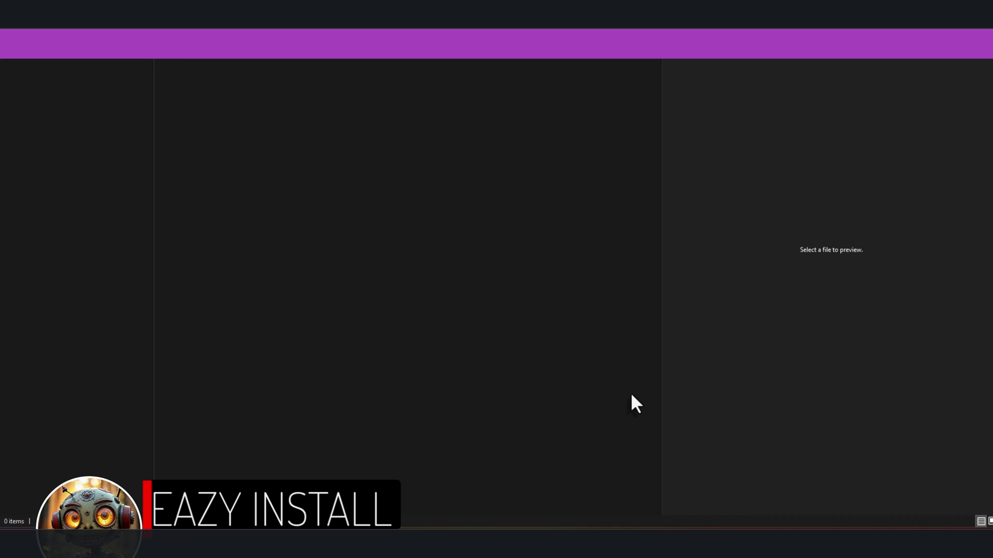
double_click(210, 84)
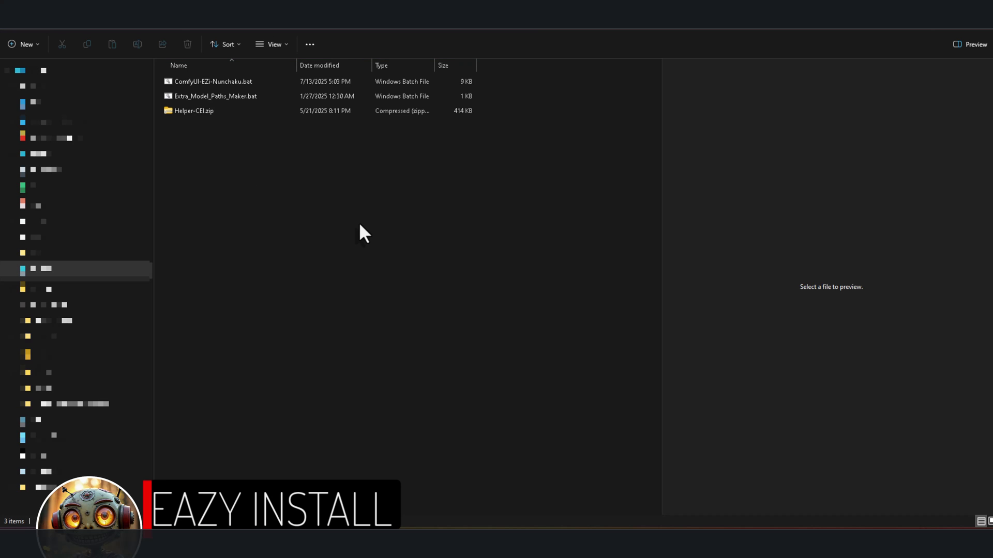
double_click(225, 81)
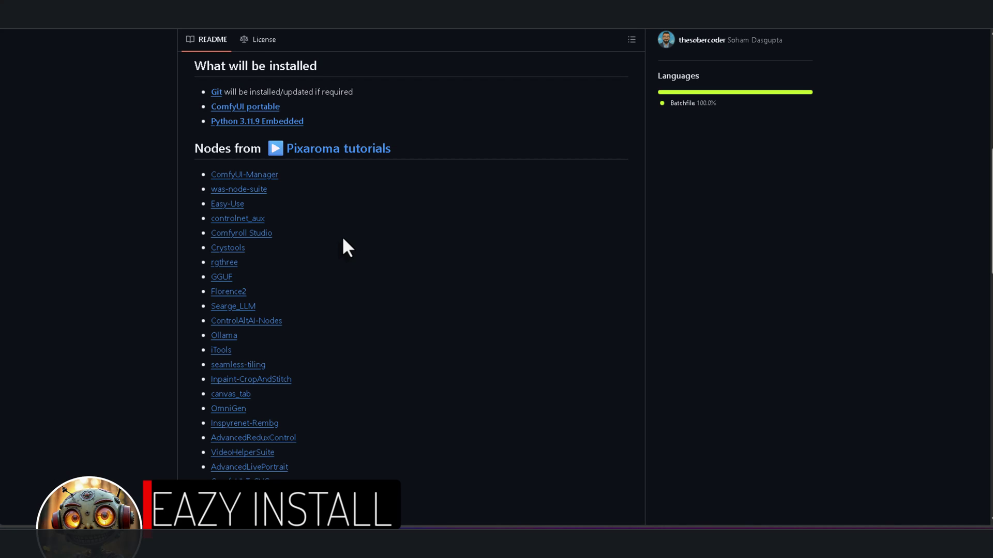
- Scroll through the README's 'Nodes from Pixaroma tutorials' list while the installer runs
scroll(343, 240, "down", 2)
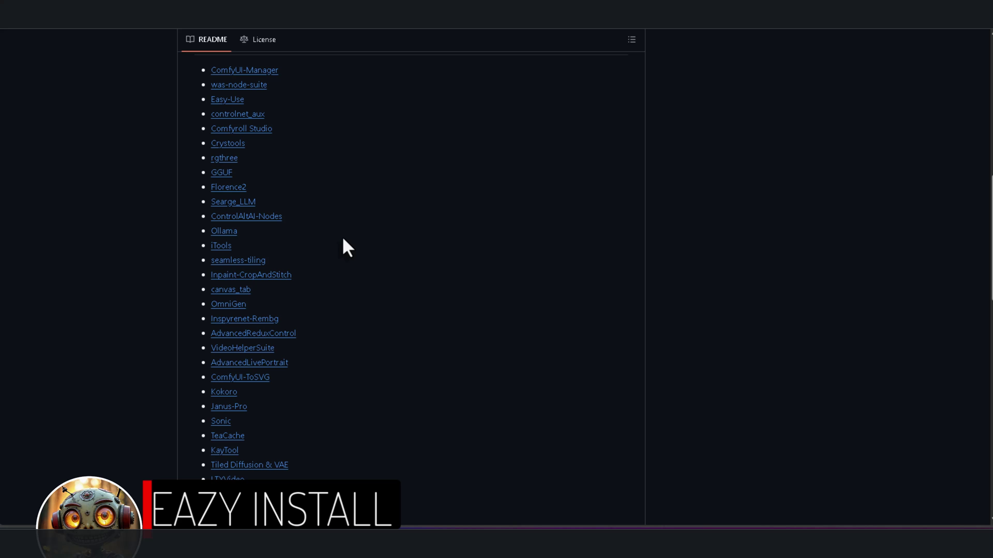
scroll(343, 239, "down", 1)
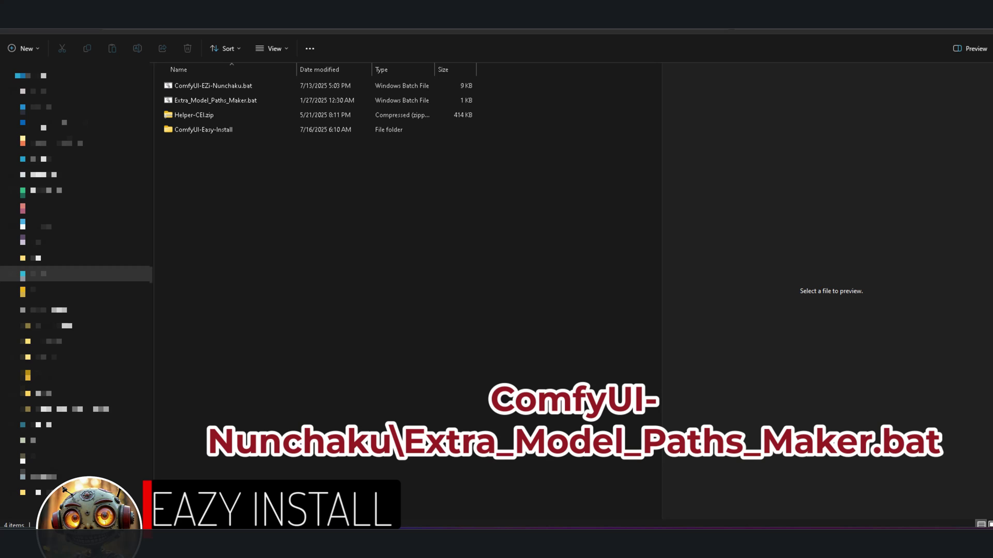
- Copy Extra_Model_Paths_Maker.bat into the shared models folder and run it to generate the yaml
left_click(192, 98)
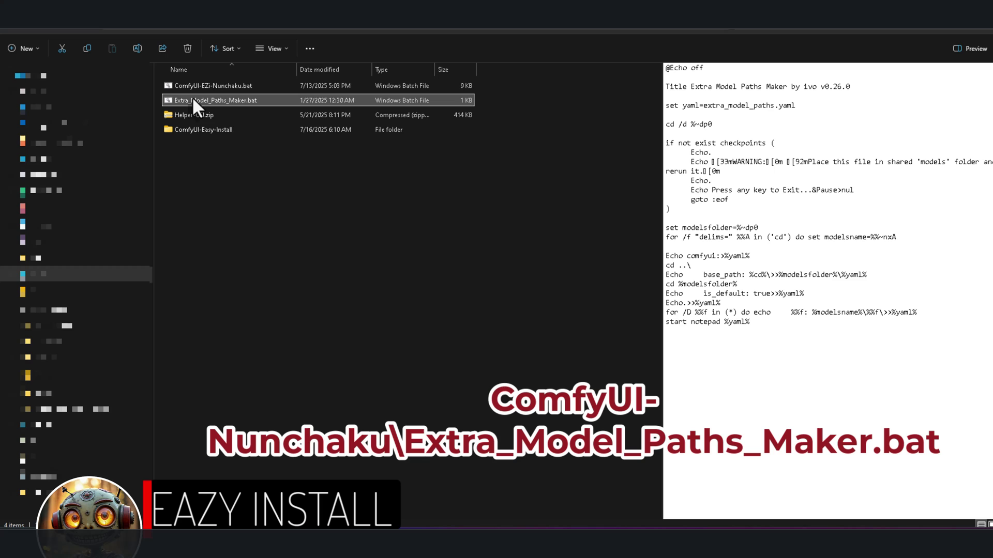
right_click(192, 98)
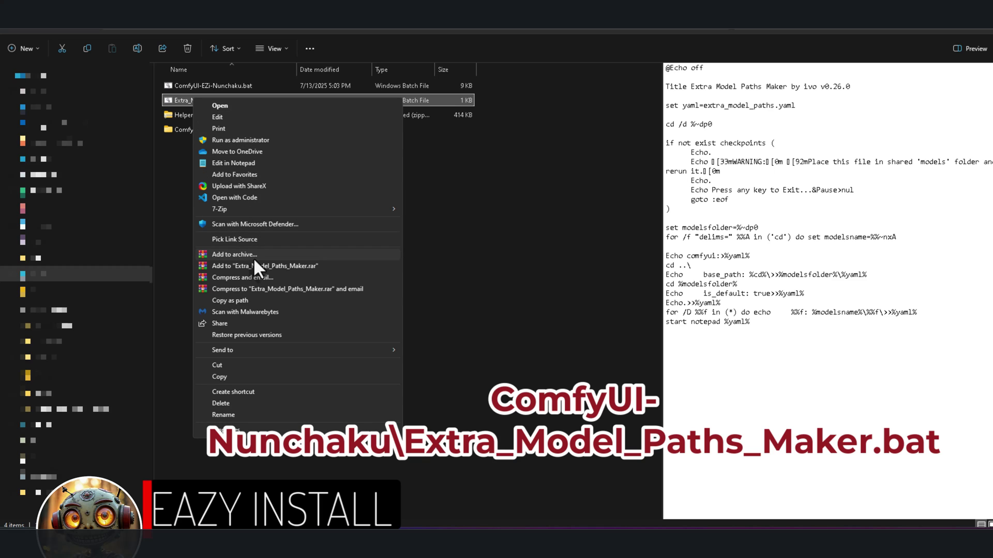
left_click(222, 377)
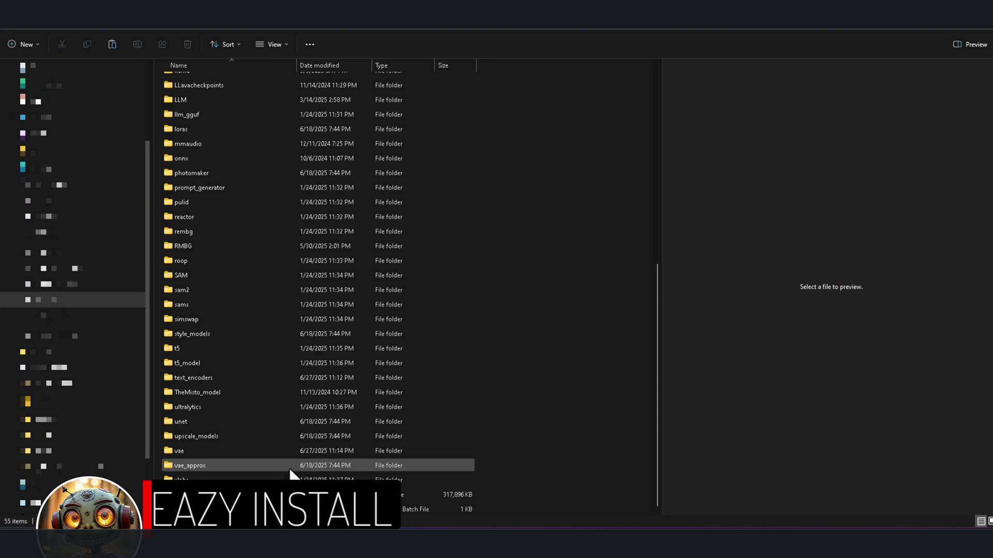
key("ctrl+v")
double_click(229, 507)
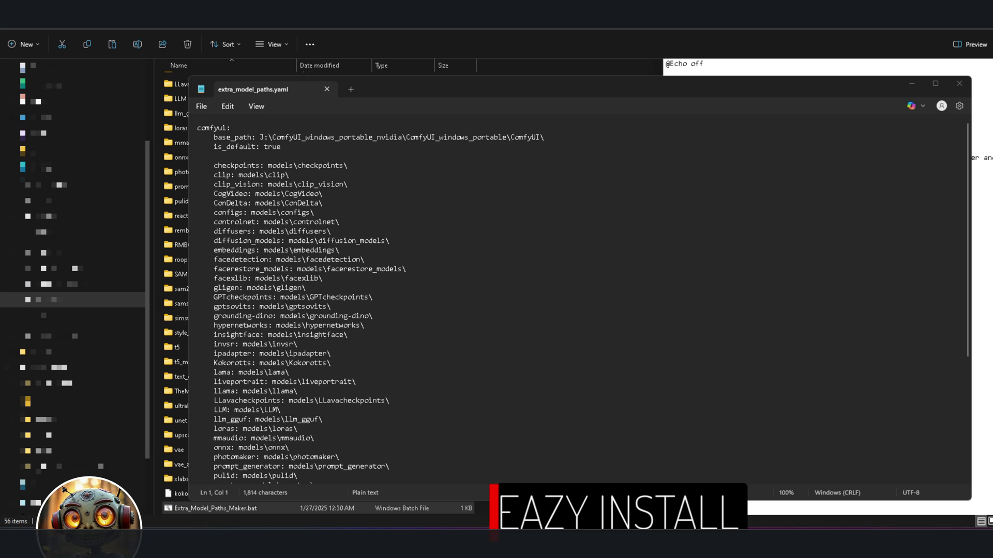
- Close the generated extra_model_paths.yaml in Notepad and copy the file
key("alt+F4")
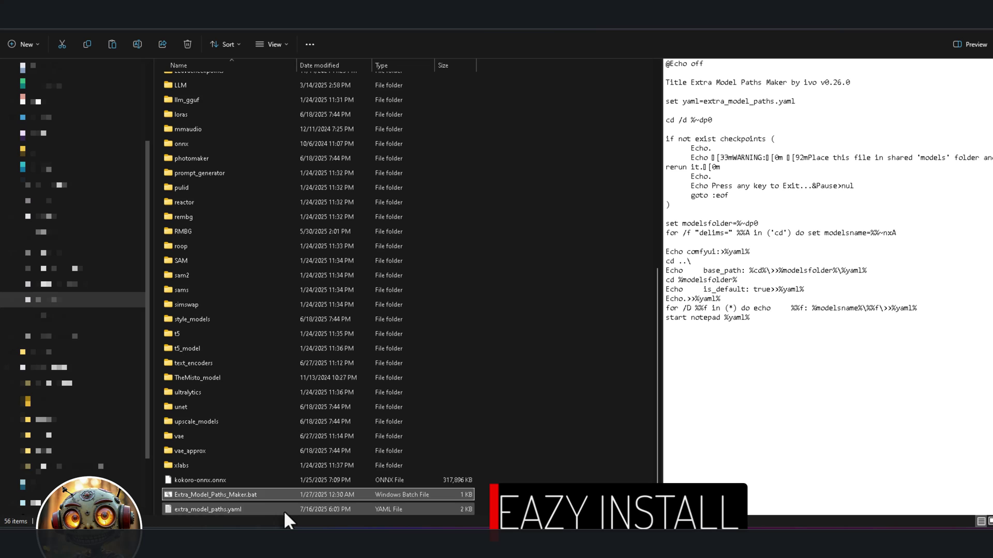
left_click(256, 512)
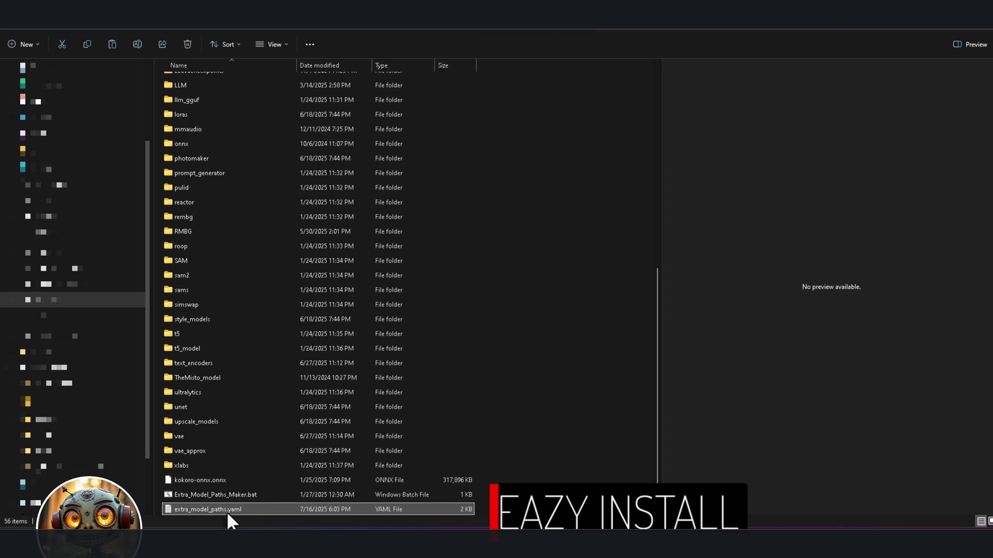
right_click(221, 510)
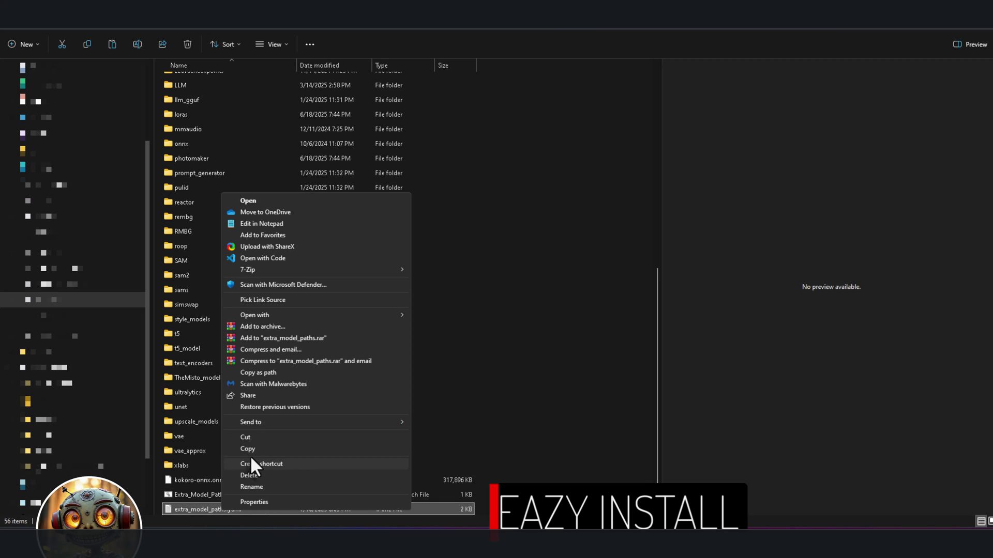
left_click(248, 449)
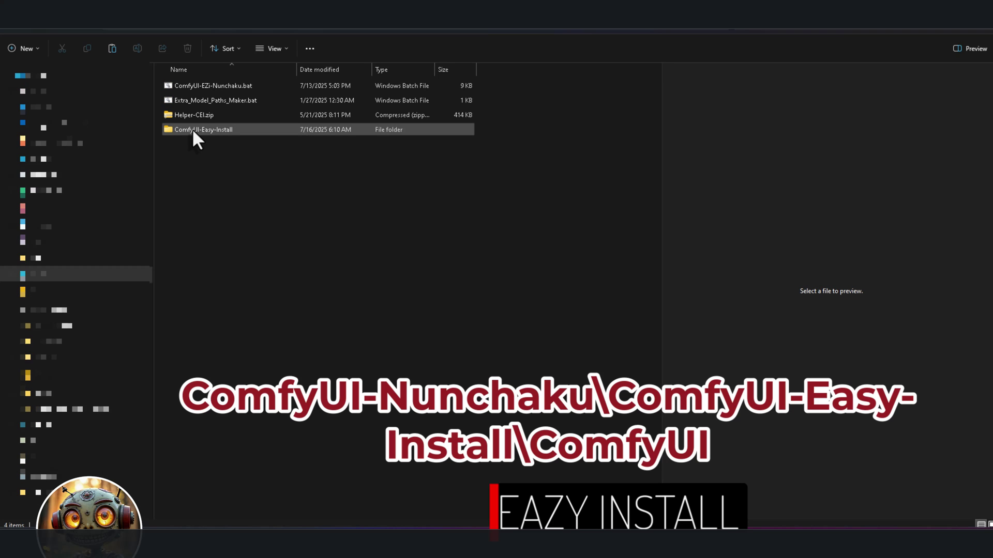
- Paste extra_model_paths.yaml into ComfyUI-Easy-Install\ComfyUI, then select the existing llm_gguf folder
double_click(191, 130)
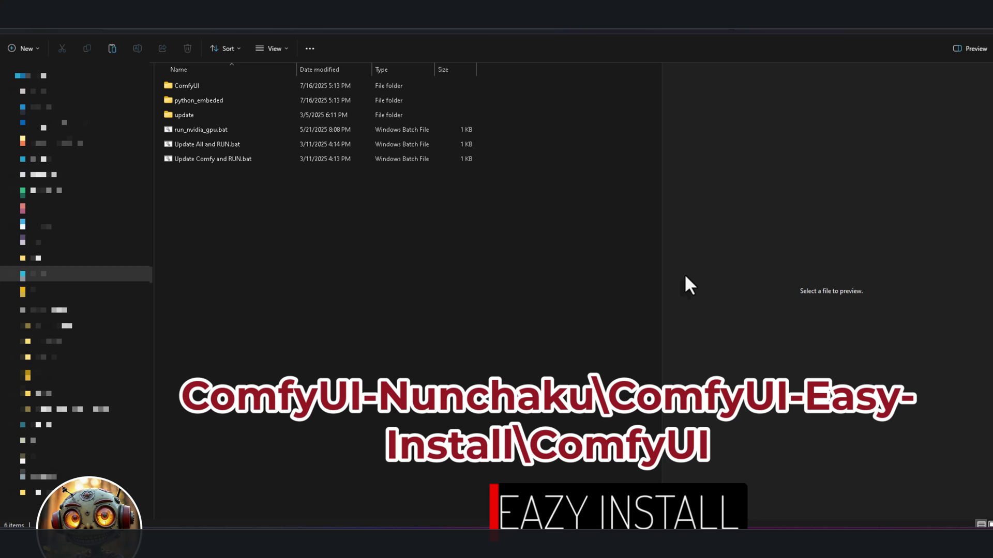
double_click(226, 85)
right_click(574, 181)
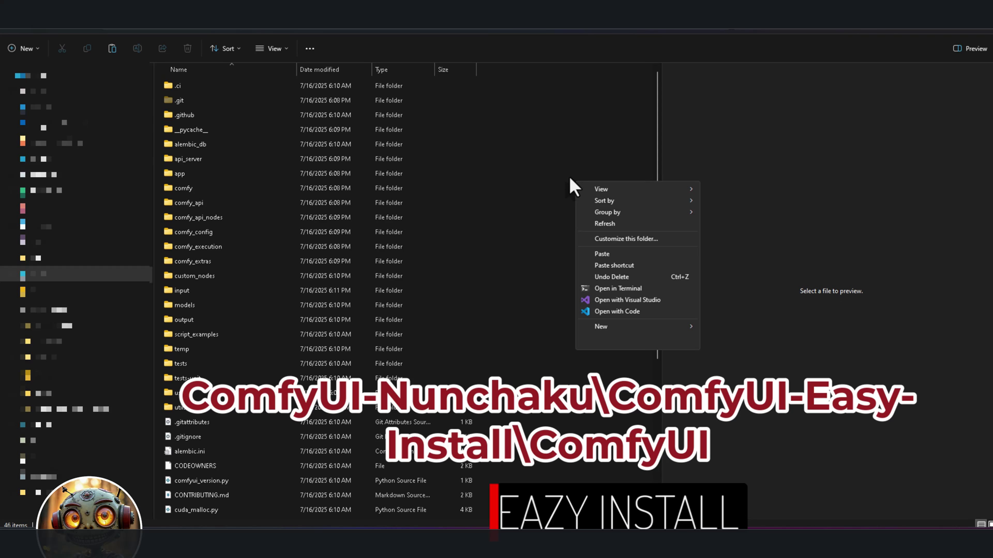
left_click(599, 254)
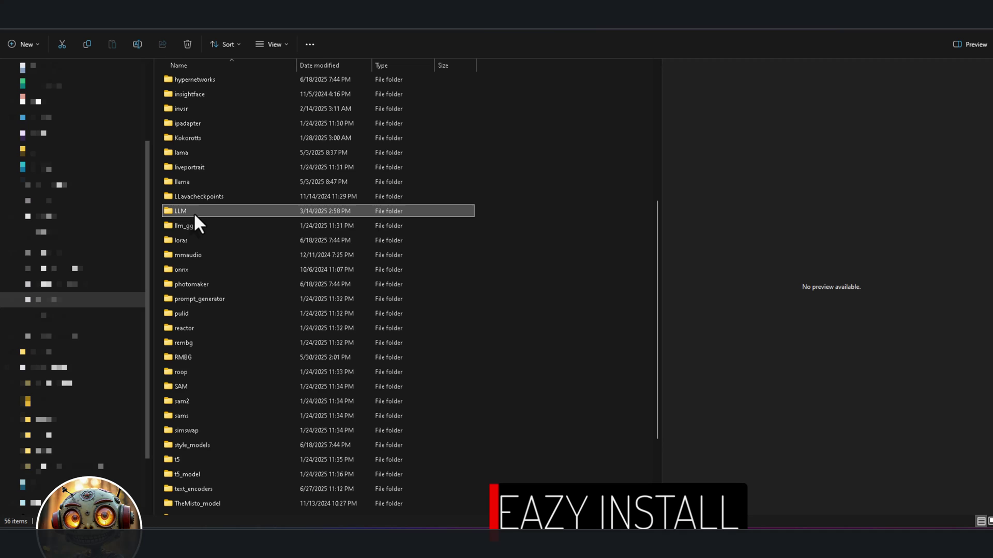
left_click(192, 225)
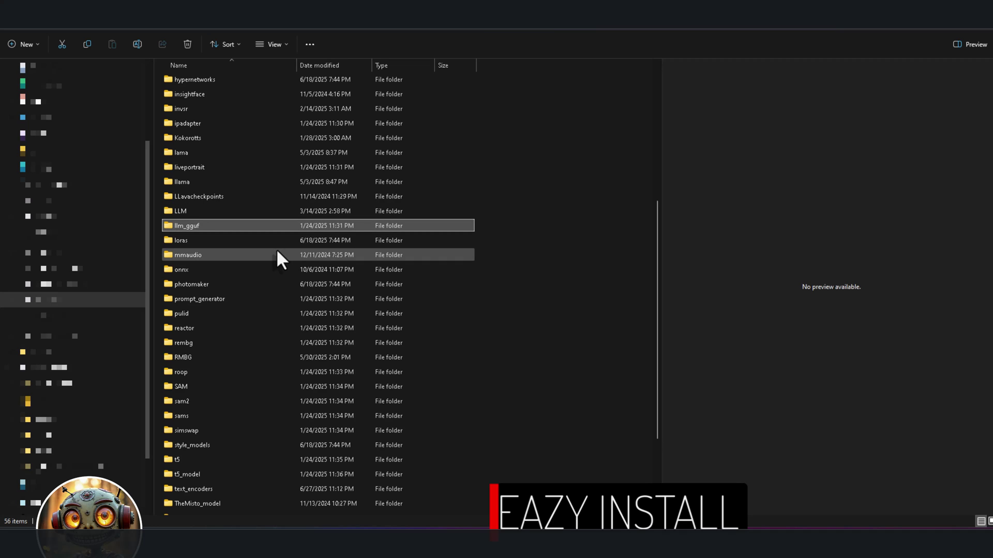
mouse_move(277, 253)
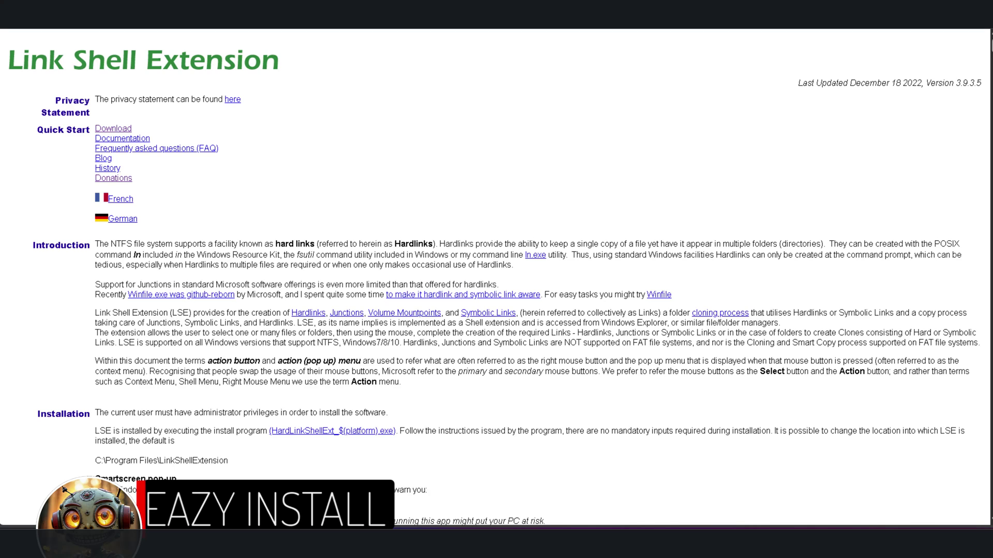
- Open the Link Shell Extension download page in a new tab
right_click(120, 128)
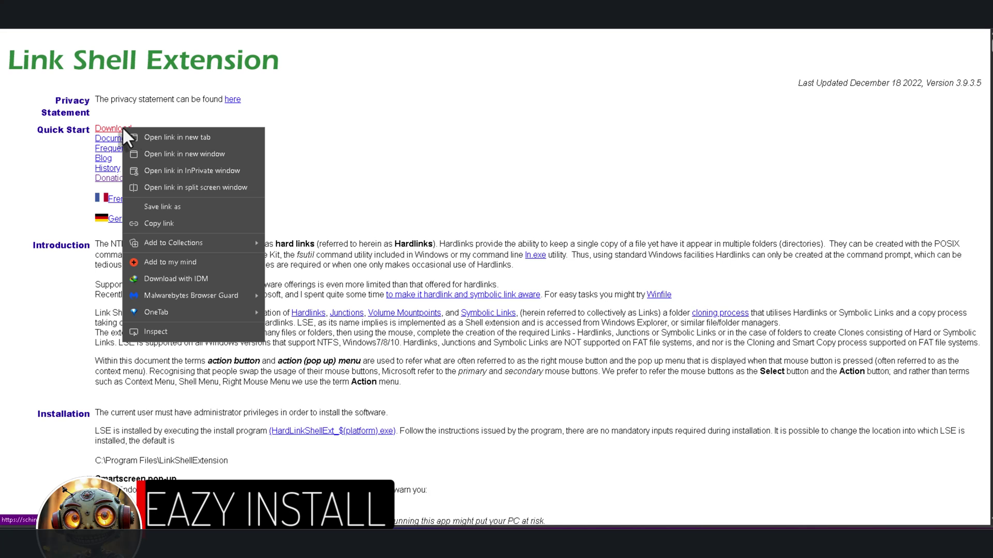
left_click(169, 135)
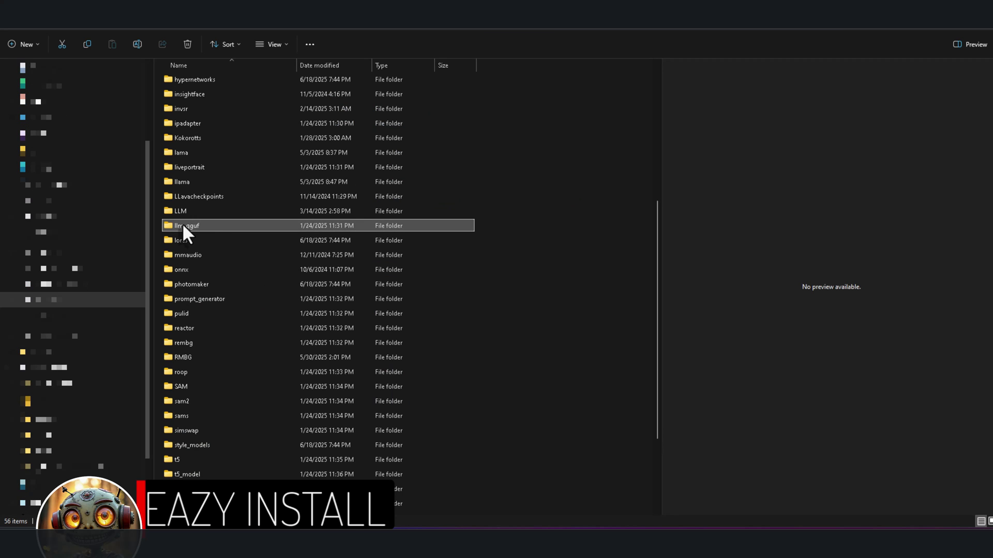
- Pick llm_gguf as link source, delete the new LLM folder, and drop a symbolic link in its place
right_click(184, 232)
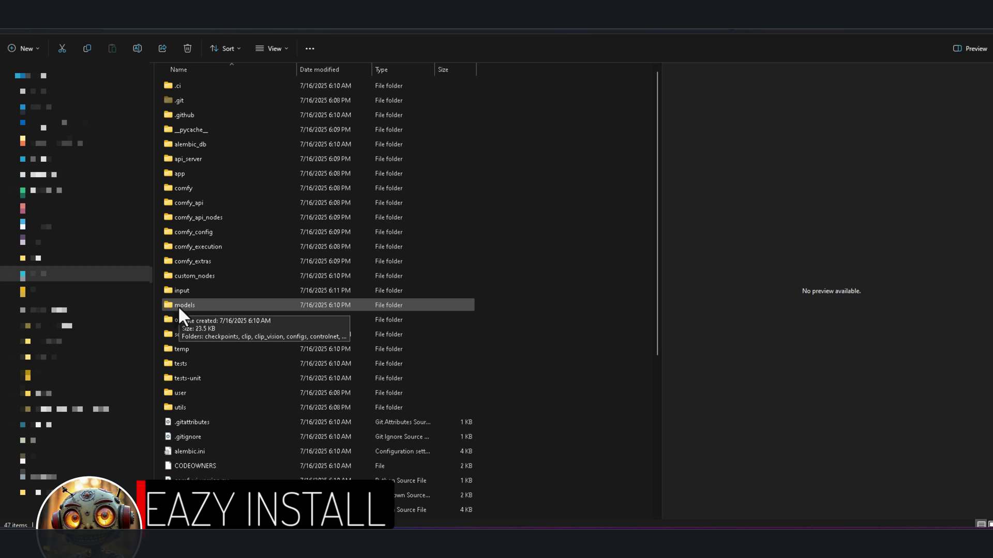
double_click(178, 306)
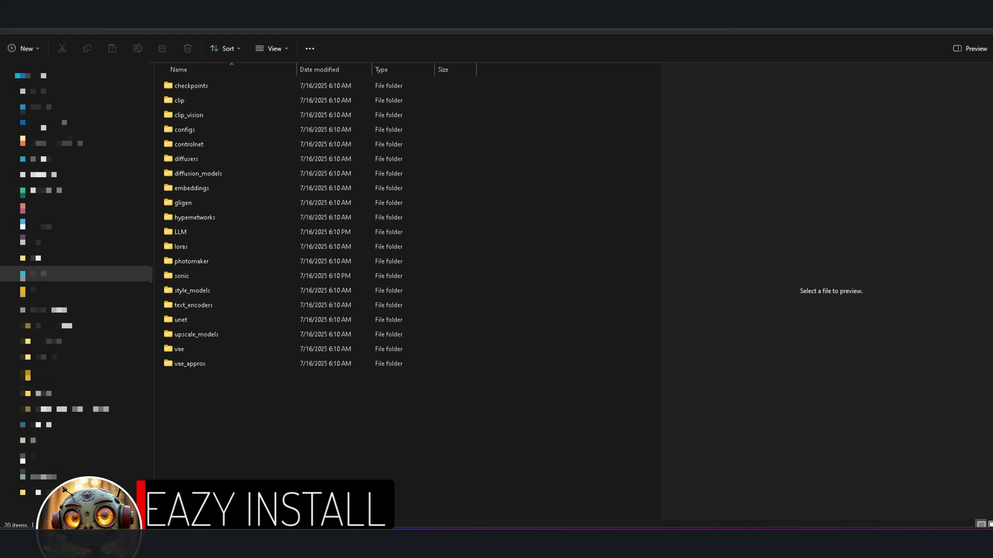
left_click(178, 229)
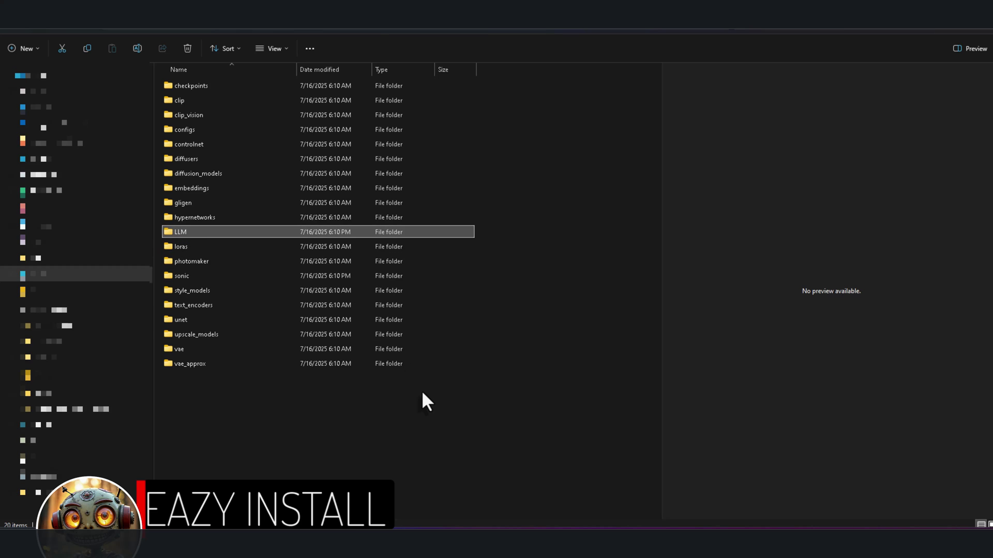
key("Delete")
right_click(497, 367)
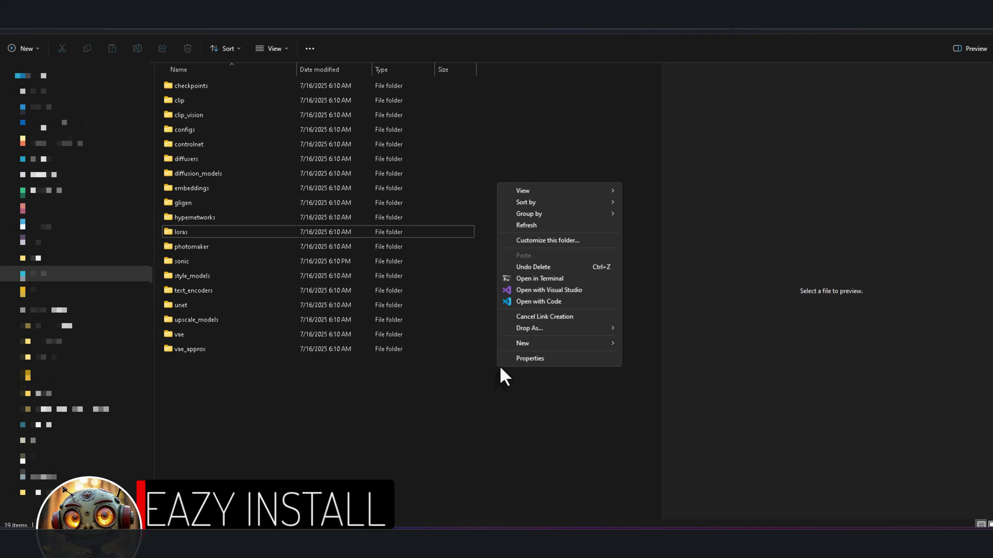
mouse_move(512, 327)
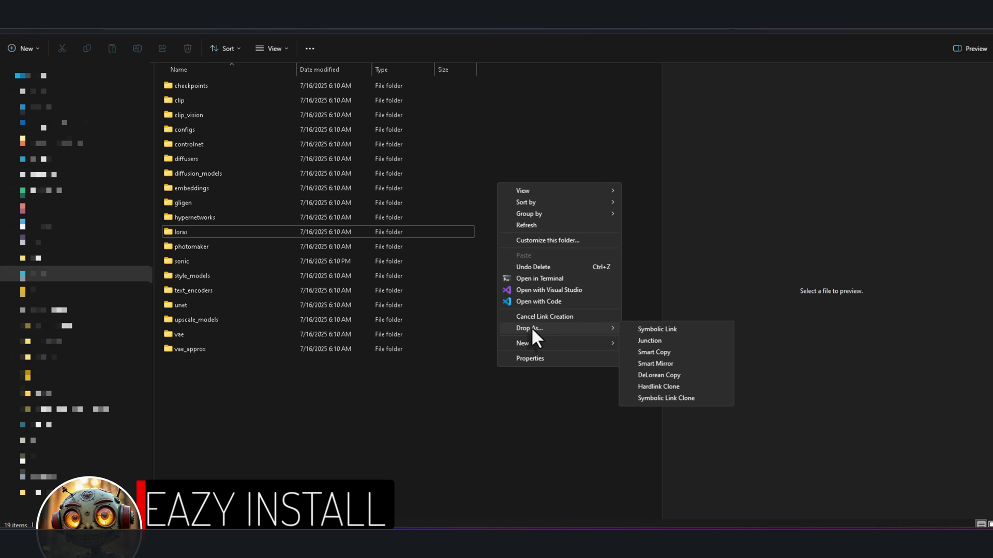
left_click(646, 332)
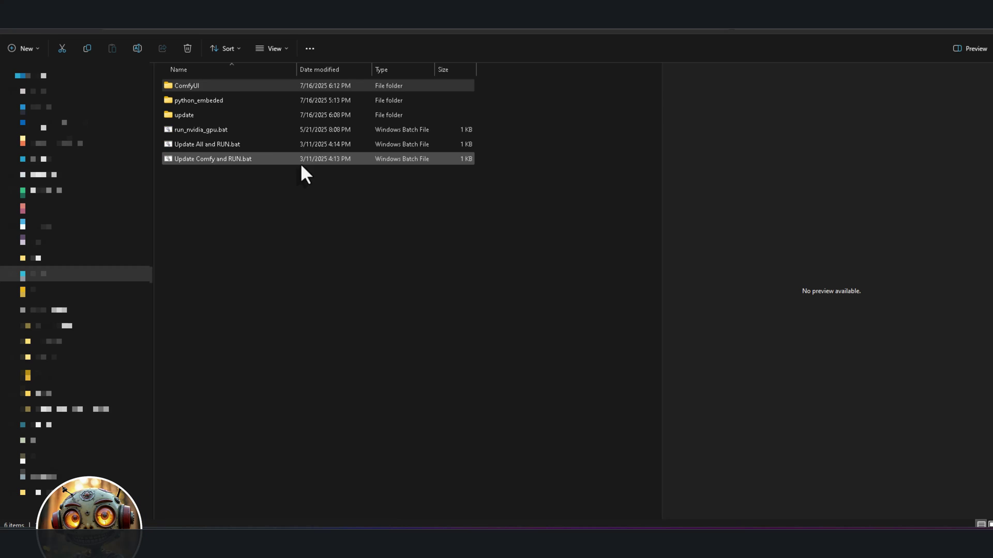
left_click(228, 130)
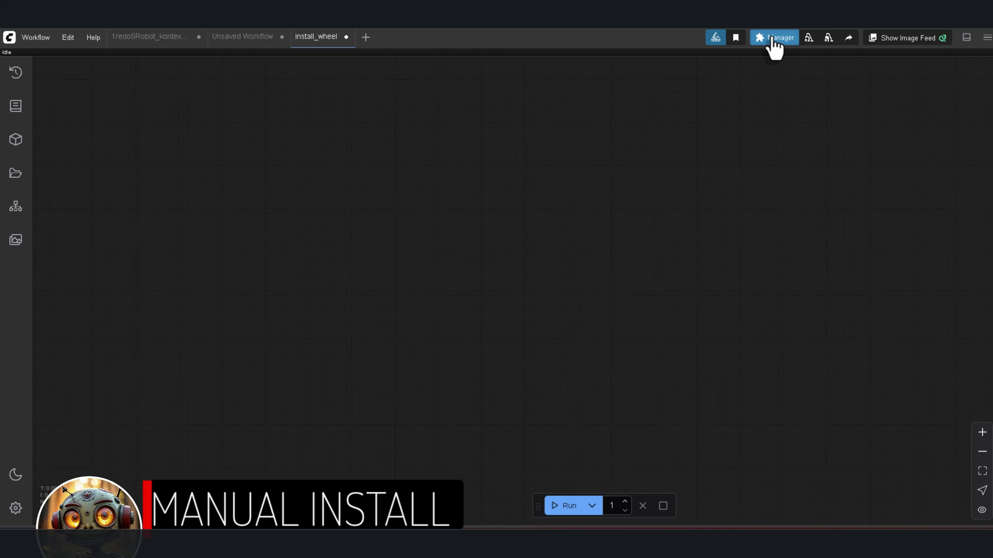
- Find ComfyUI-nunchaku in the Custom Nodes Manager, install it, and restart ComfyUI
left_click(773, 39)
left_click(492, 184)
left_click(318, 102)
type("nu")
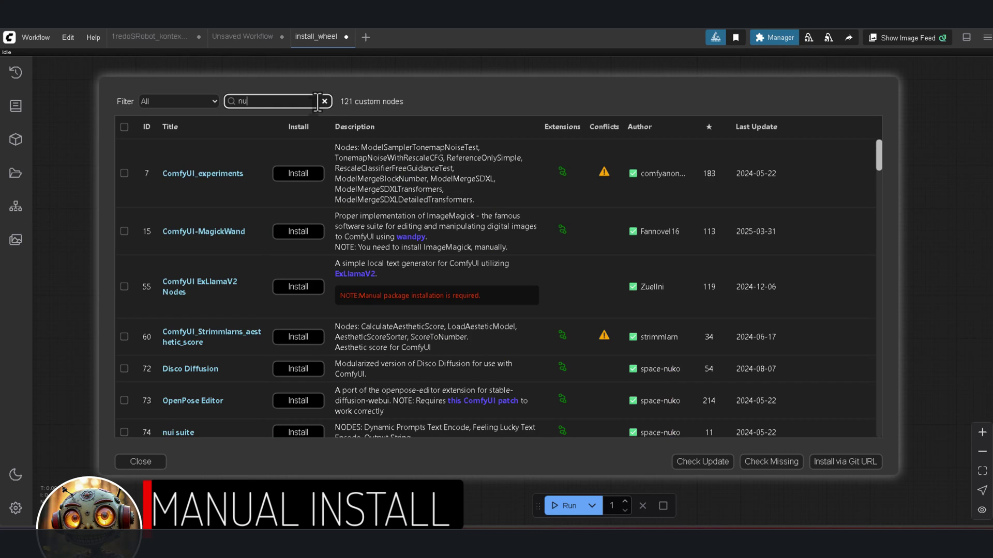
type("nch")
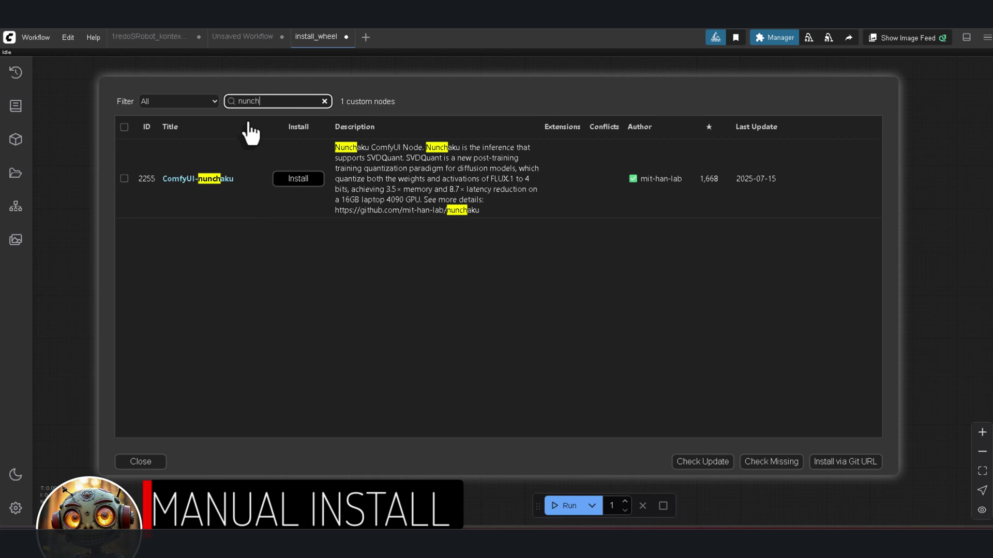
left_click(298, 180)
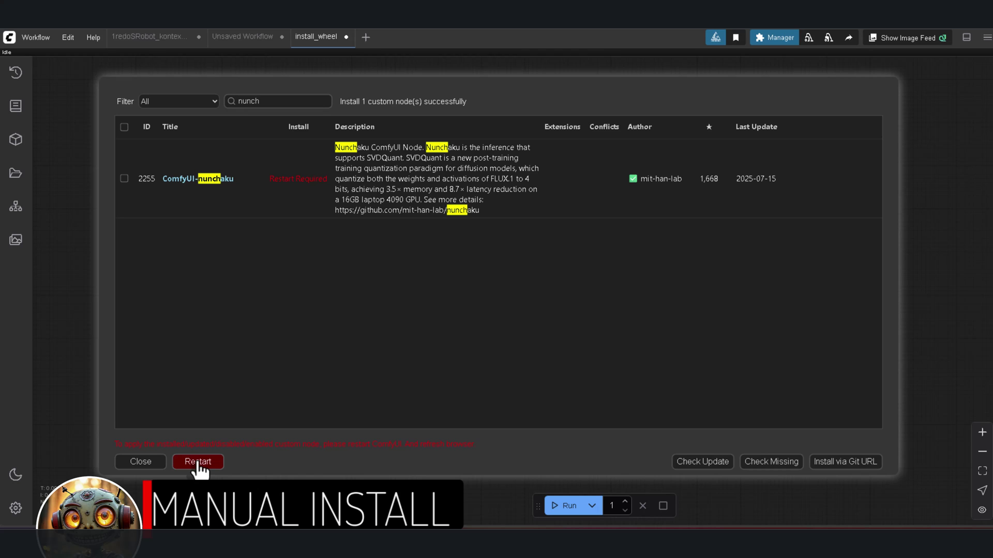
left_click(198, 465)
- After the reboot, add a Nunchaku Wheel Installer node and link its status to a Preview Any node
left_click(547, 73)
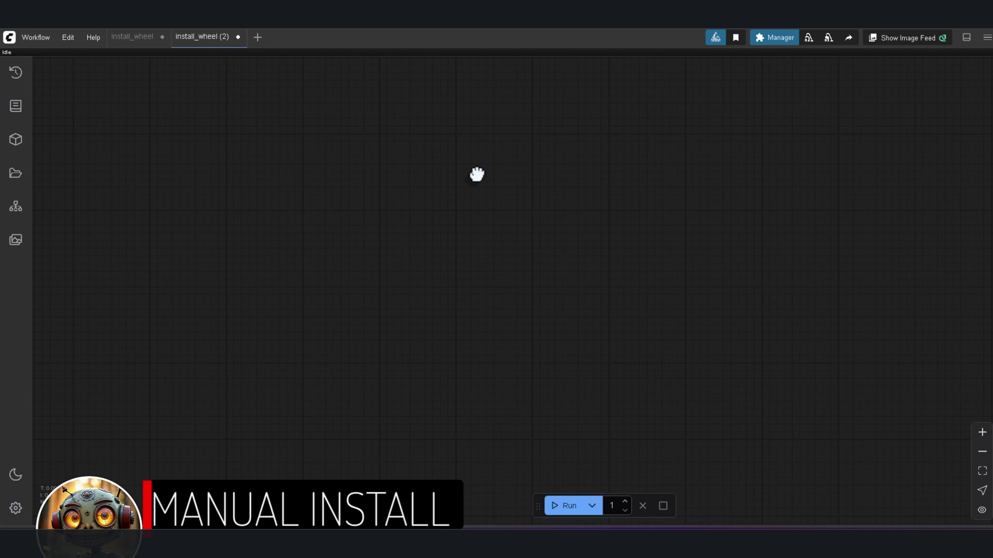
double_click(477, 174)
type("nun")
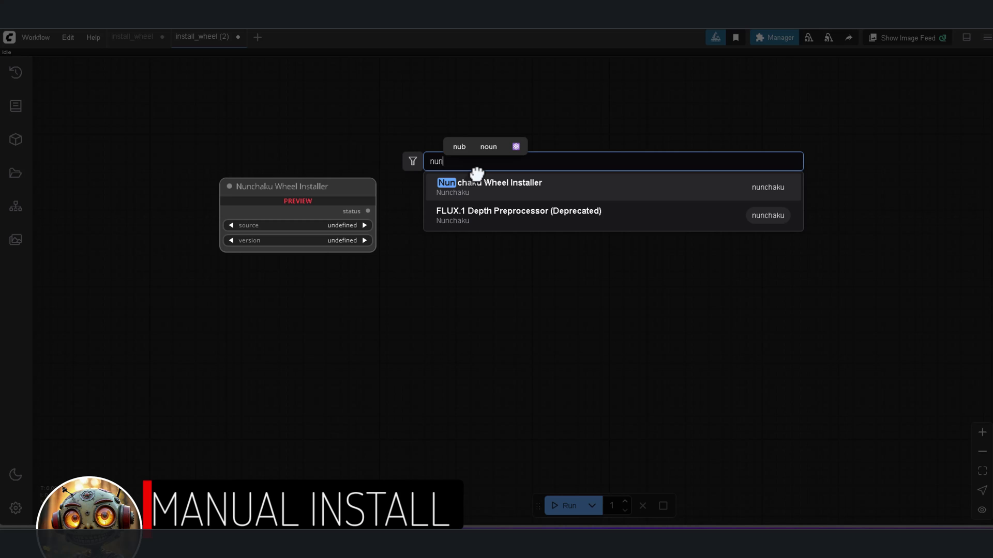
left_click(498, 190)
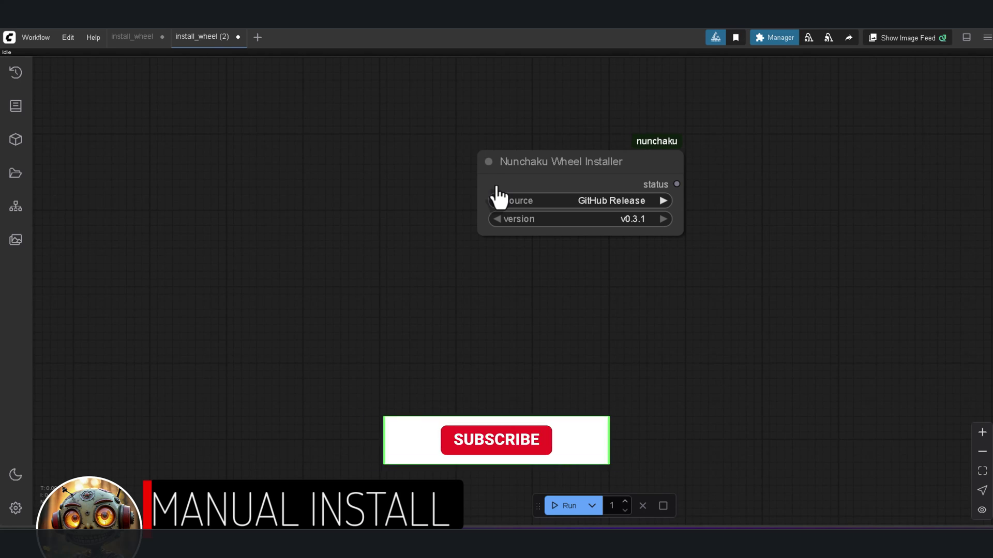
left_click_drag(527, 166, 338, 176)
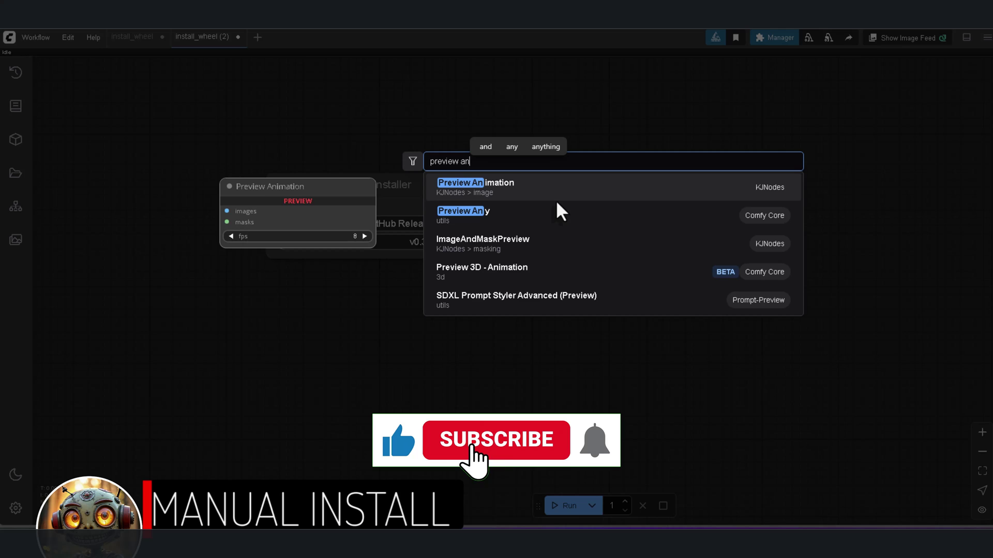
left_click(525, 215)
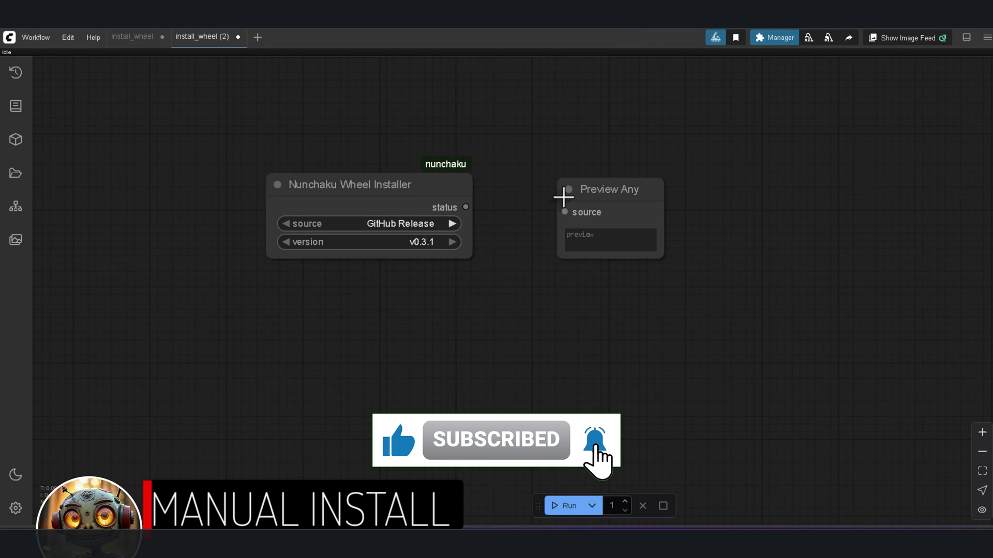
left_click_drag(594, 188, 542, 181)
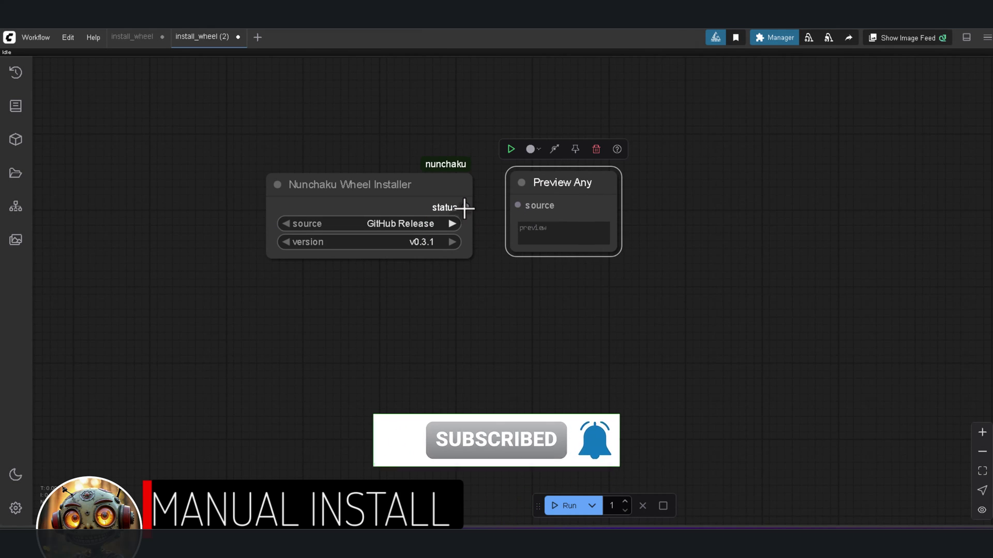
left_click_drag(466, 207, 517, 205)
- Set the wheel source to HuggingFace and run the graph to install nunchaku 0.3.1
left_click(404, 224)
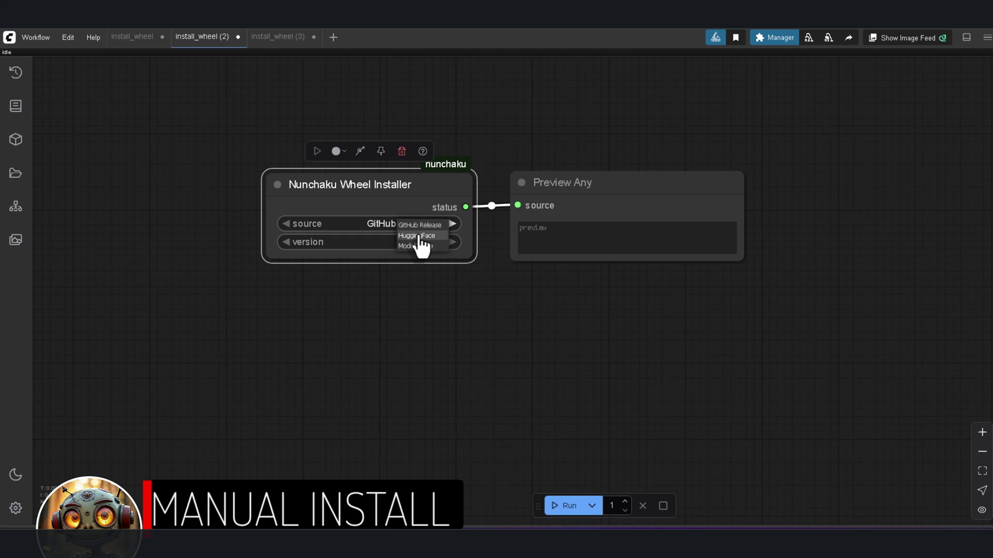
left_click(417, 236)
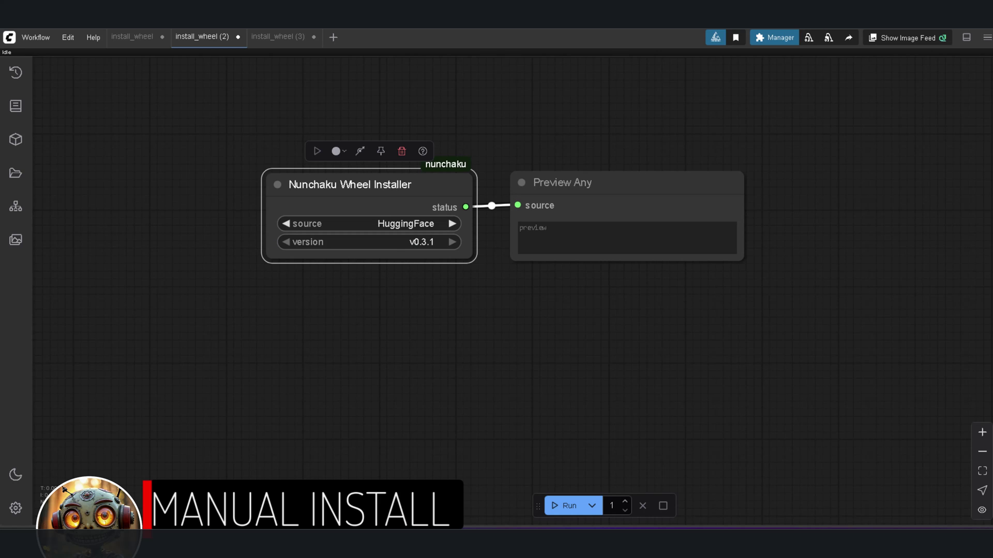
key("ctrl+Return")
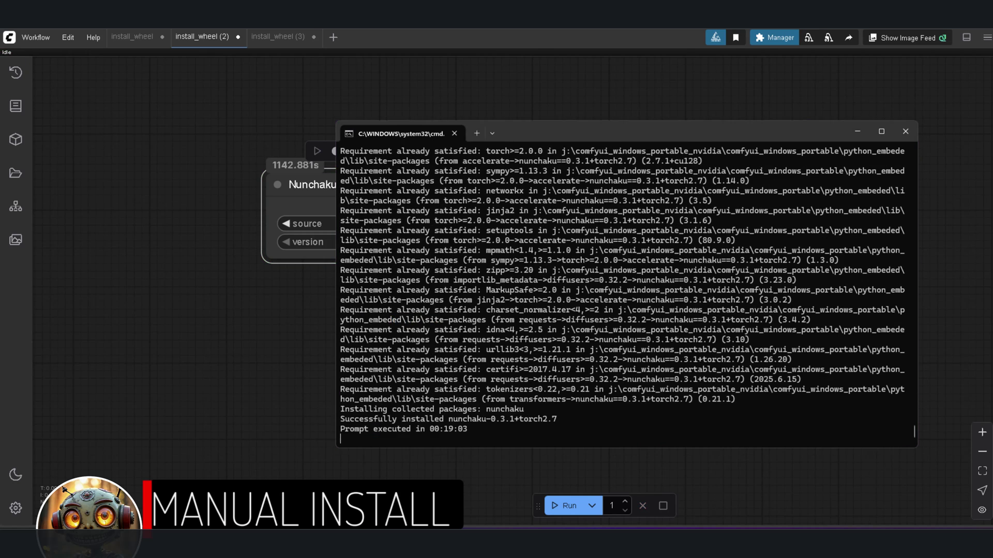
key("alt+Tab")
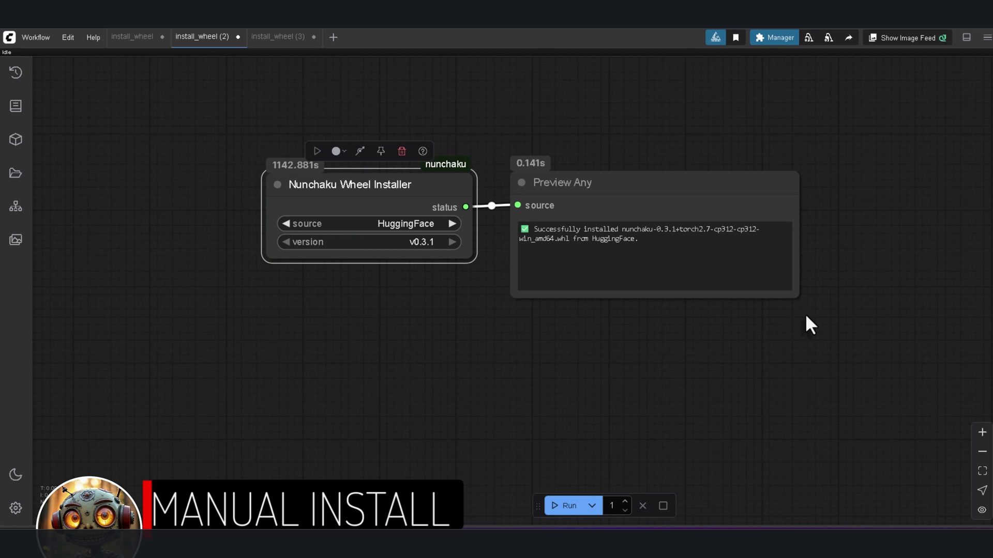
- Reboot the ComfyUI server from the Manager menu and confirm the restart
left_click(779, 42)
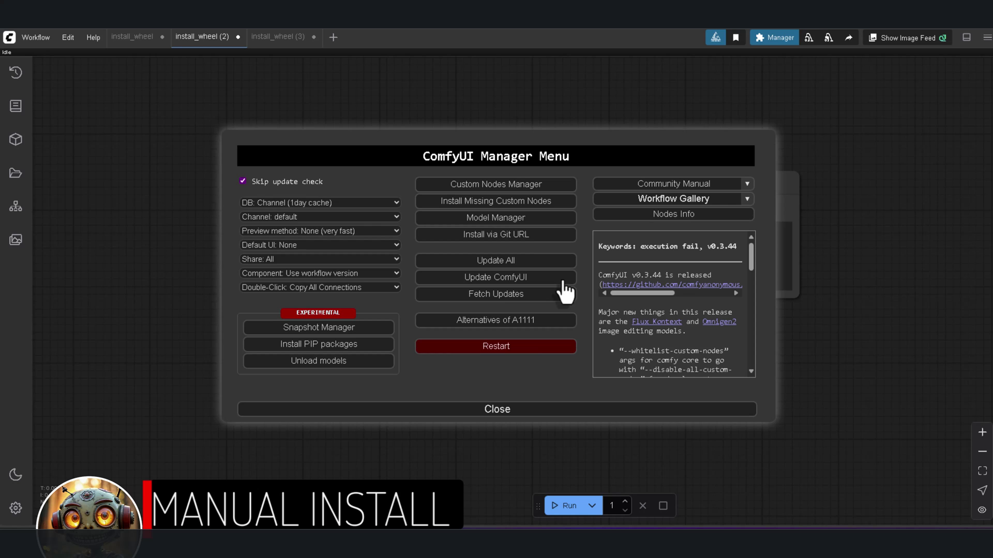
left_click(508, 349)
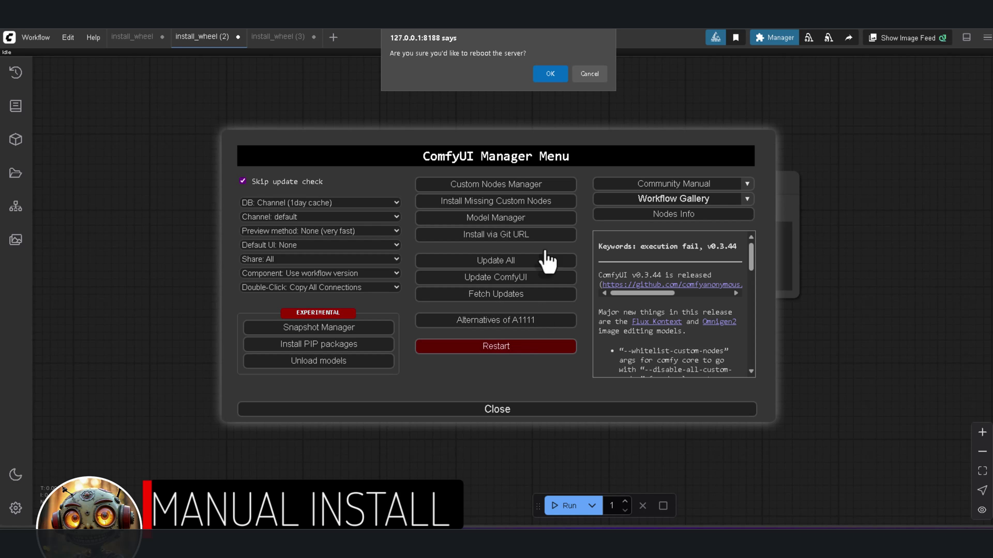
left_click(548, 74)
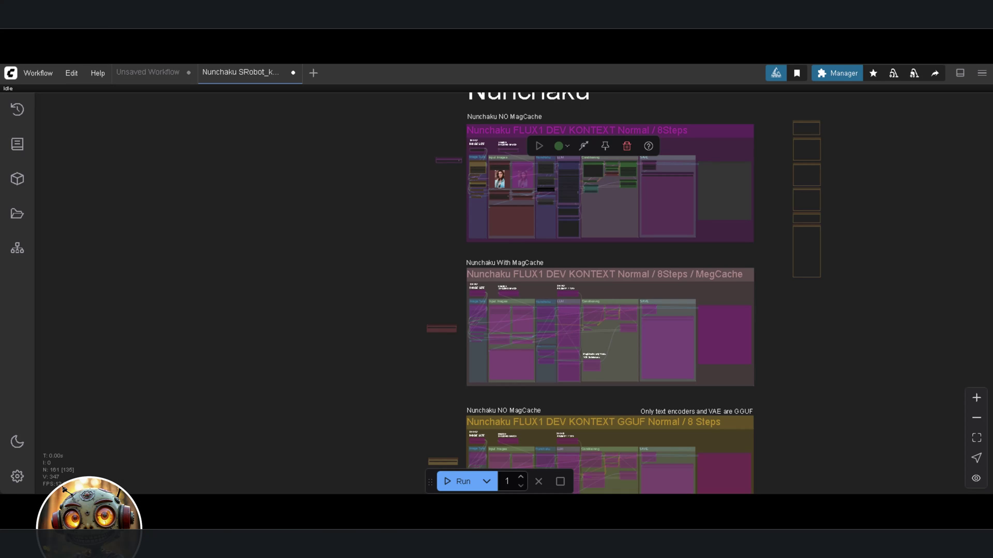
- Pan across the Nunchaku NO MagCache, With MagCache and GGUF groups to review each variant
scroll(848, 170, "up", 5)
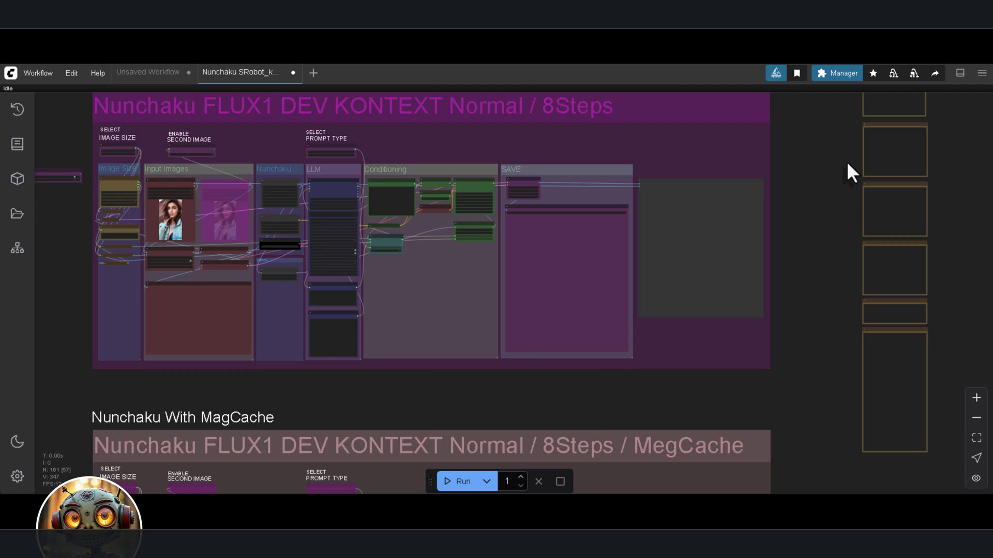
left_click_drag(799, 181, 856, 188)
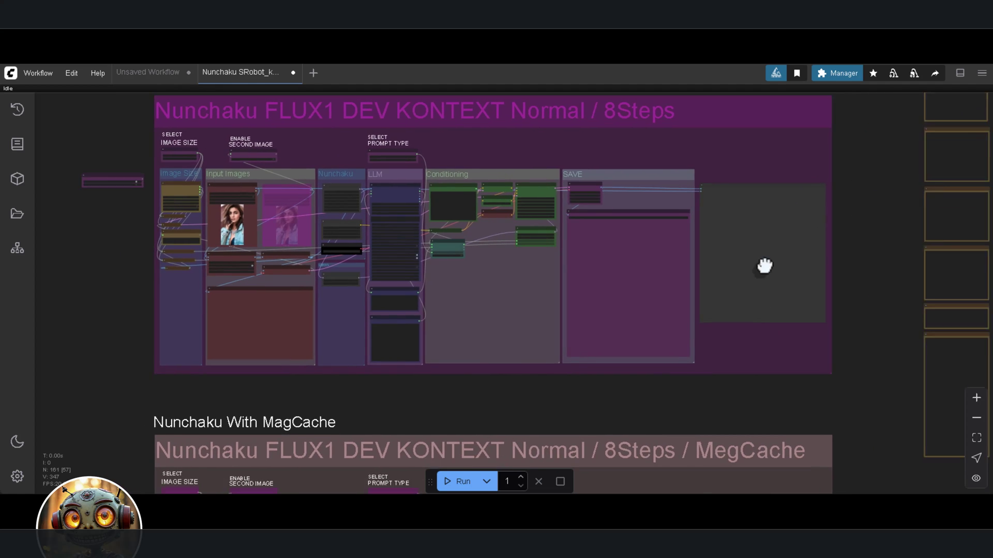
left_click_drag(764, 266, 794, 83)
left_click(145, 262)
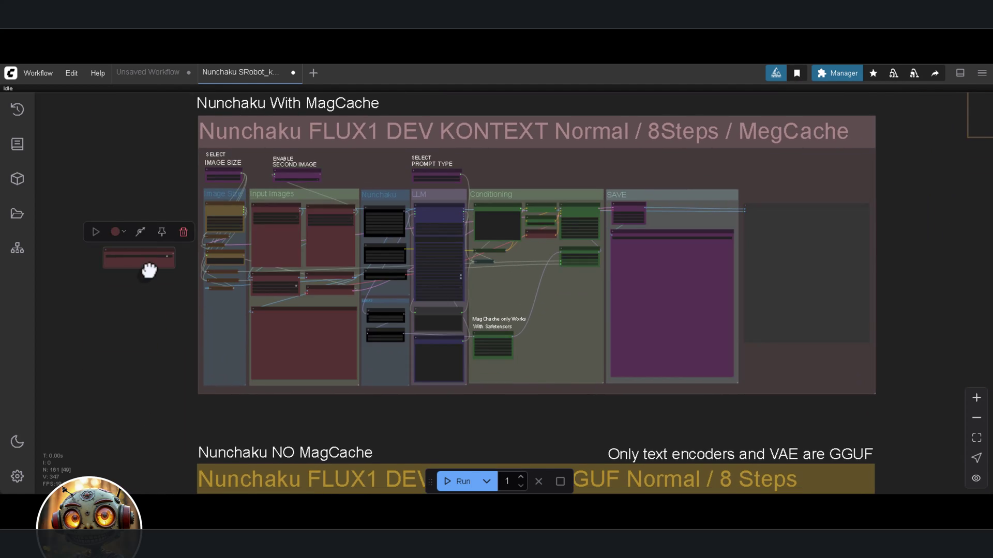
left_click_drag(149, 270, 180, 180)
left_click_drag(172, 302, 166, 122)
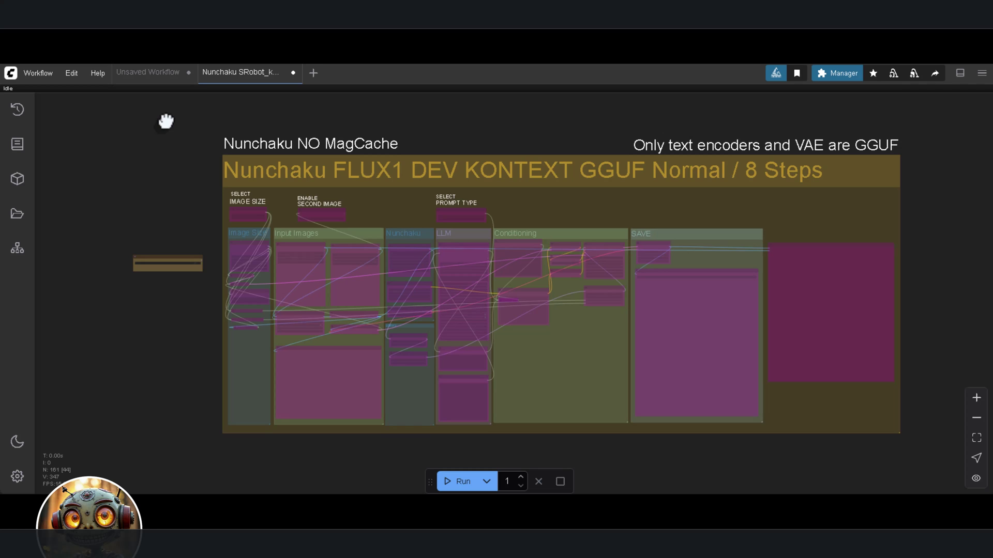
left_click(192, 253)
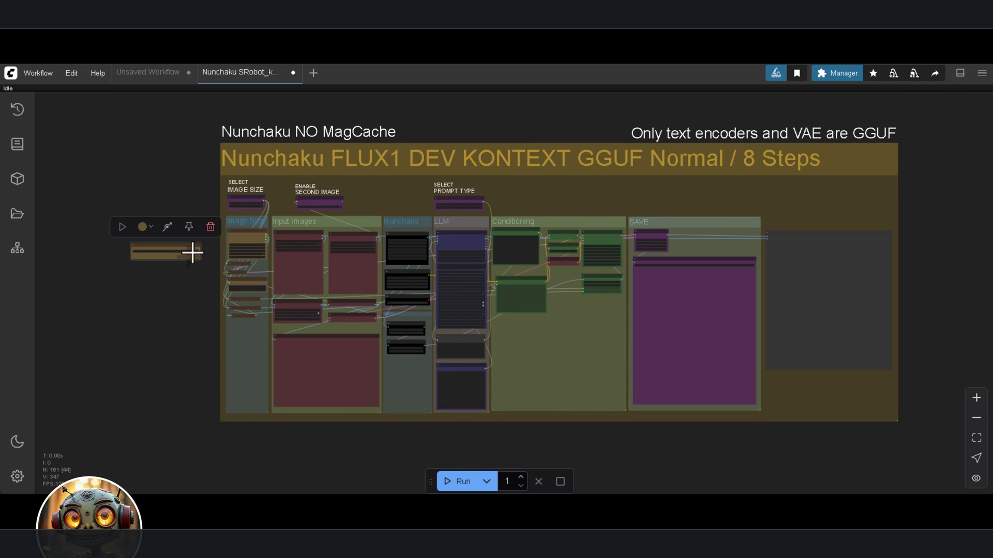
left_click_drag(195, 222, 192, 401)
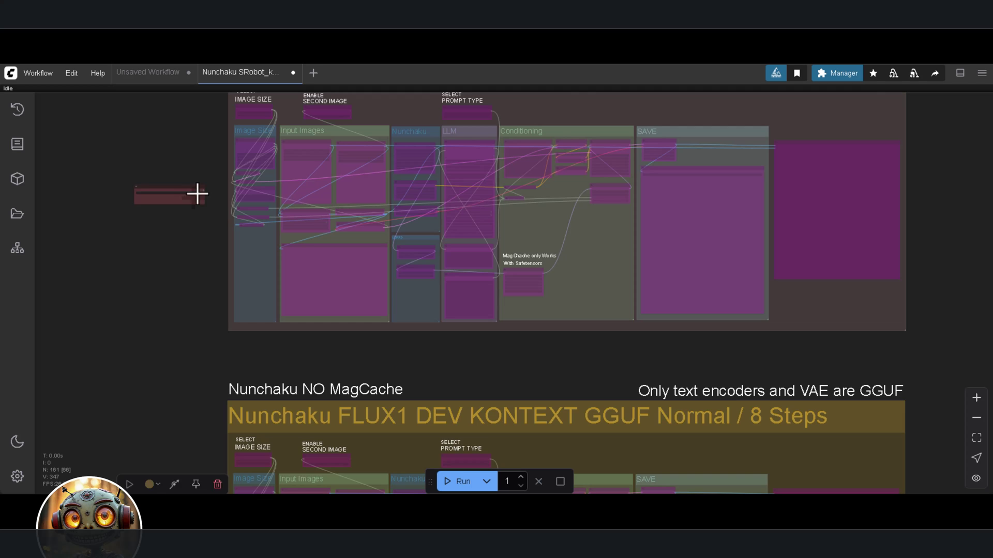
left_click_drag(196, 194, 198, 387)
left_click_drag(197, 244, 180, 421)
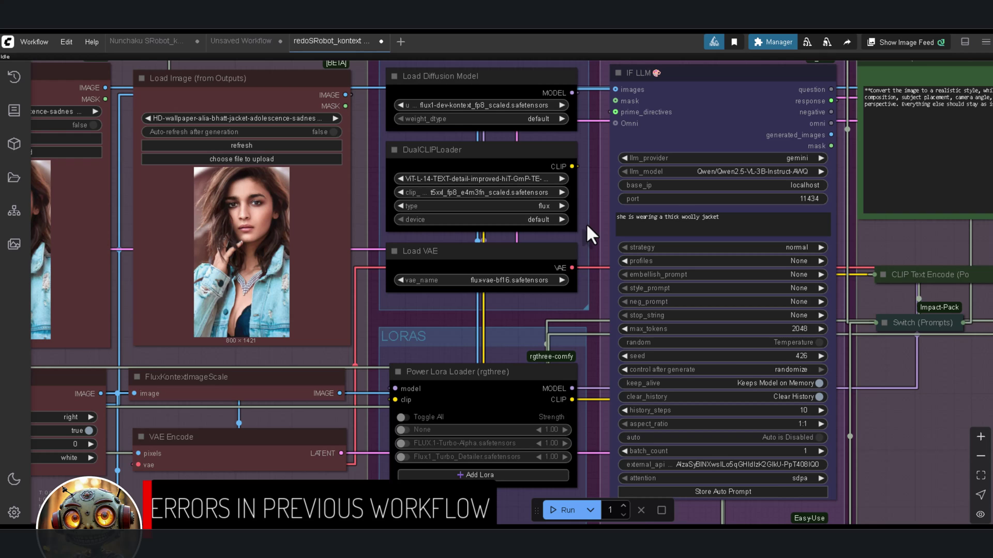
- Choose gemini-2.0-flash-exp as the IF LLM node's llm_model, then look over the graph
scroll(586, 222, "down", 1)
left_click(778, 176)
left_click(797, 170)
left_click(758, 177)
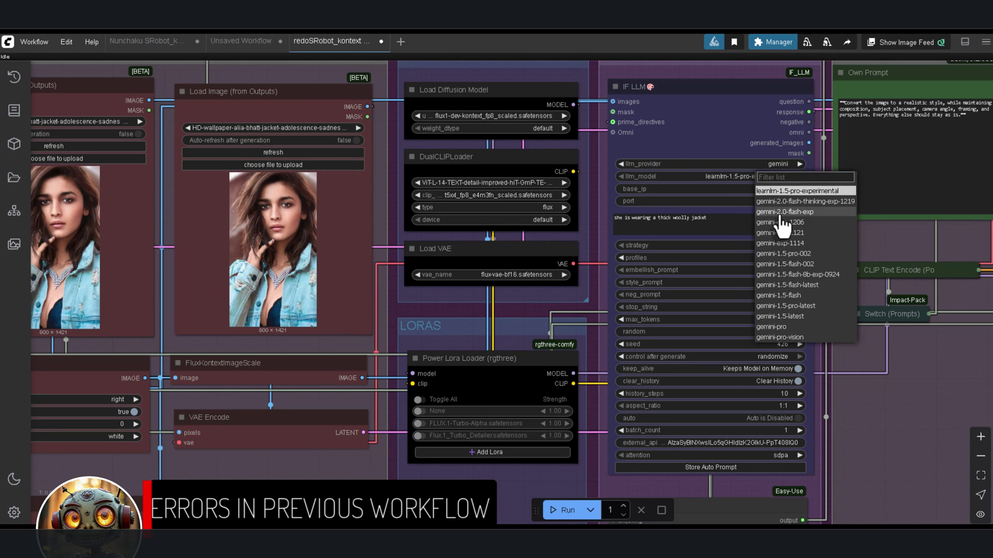
left_click(782, 213)
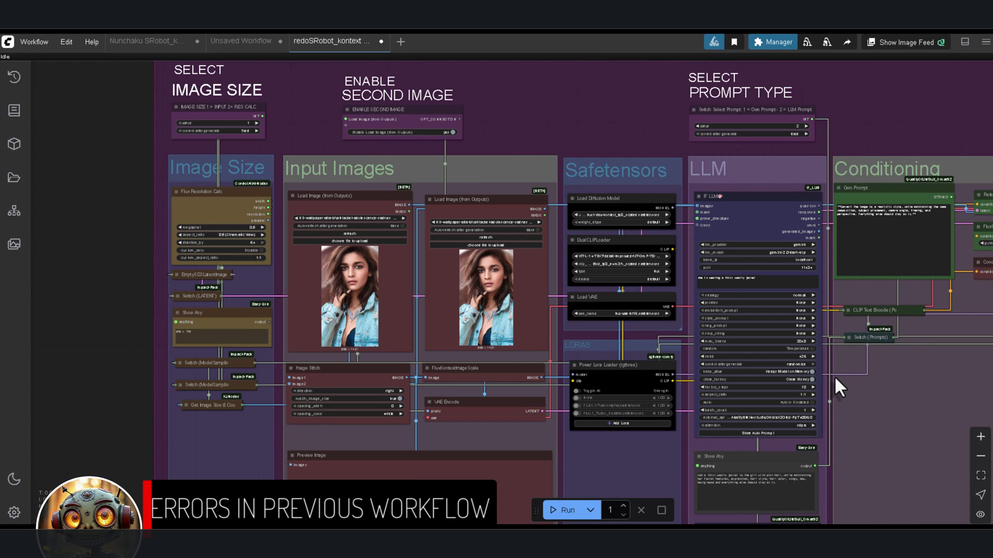
scroll(155, 249, "up", 7)
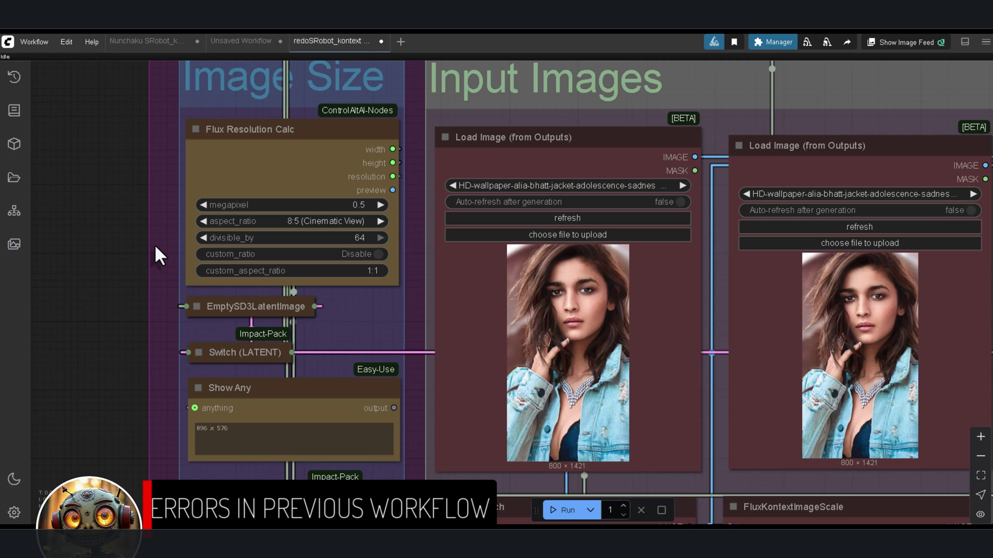
scroll(155, 247, "down", 1)
scroll(155, 248, "up", 1)
left_click_drag(156, 247, 161, 283)
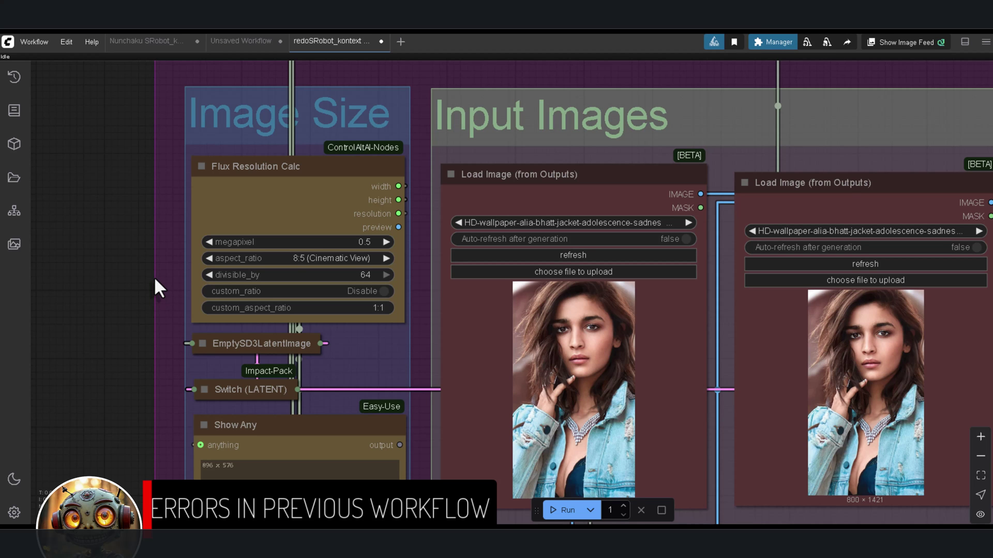
scroll(154, 276, "down", 8)
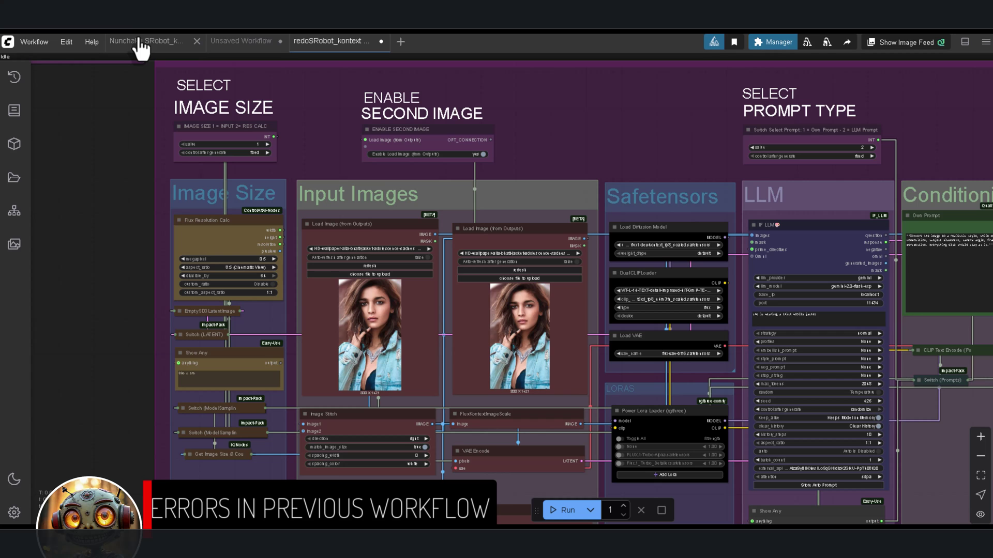
- Back in the Nunchaku SRobot workflow, search the Custom Nodes Manager for 'controlalt'
left_click(140, 43)
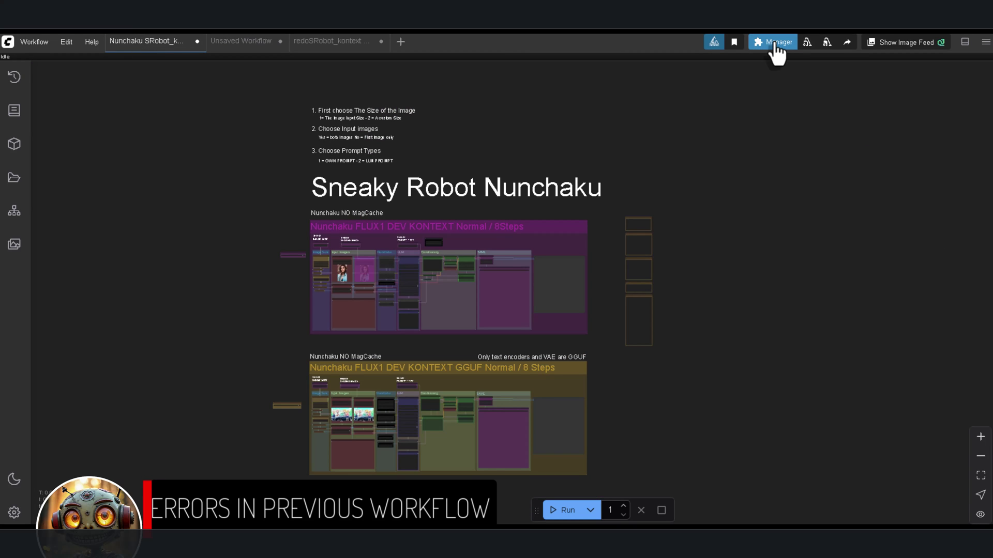
left_click(776, 45)
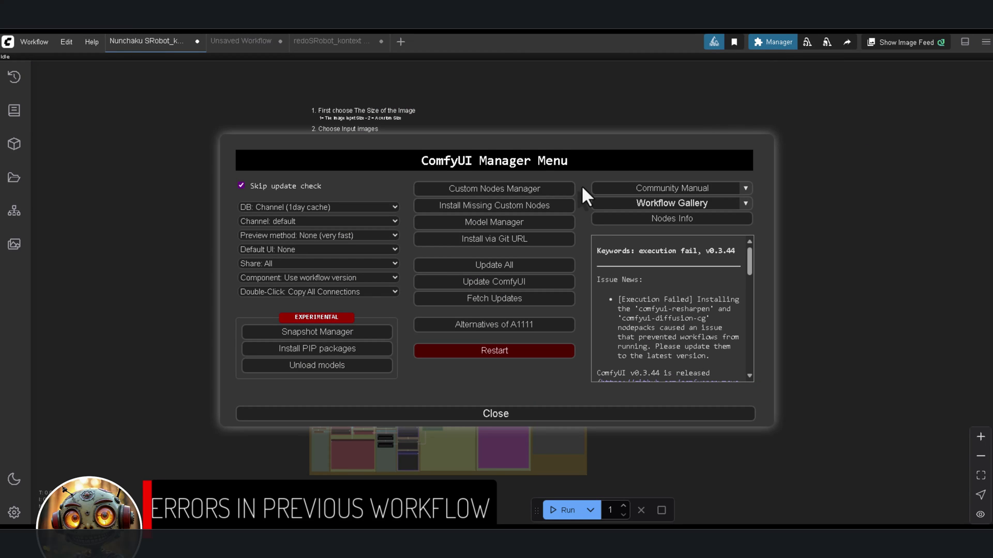
left_click(568, 199)
left_click(274, 105)
type("control")
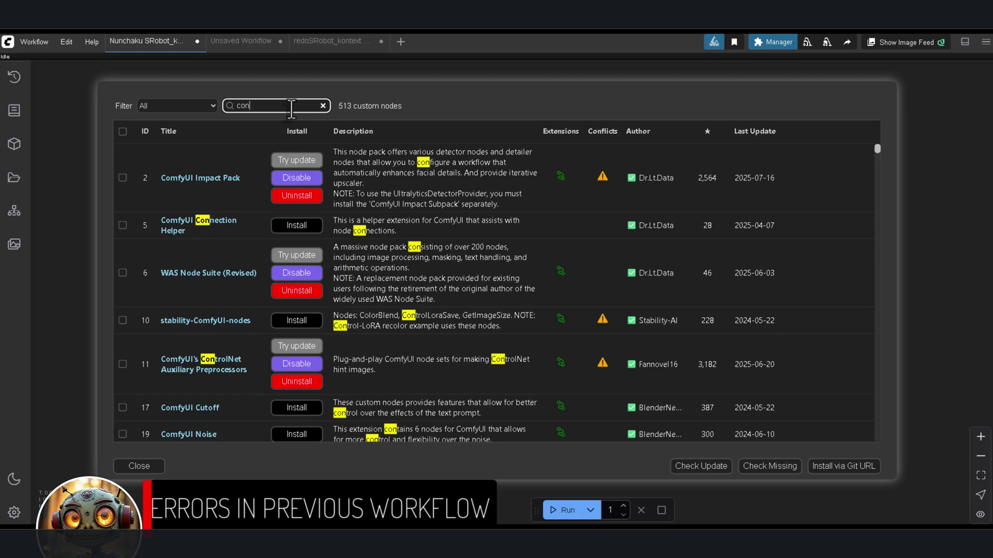
type("alt")
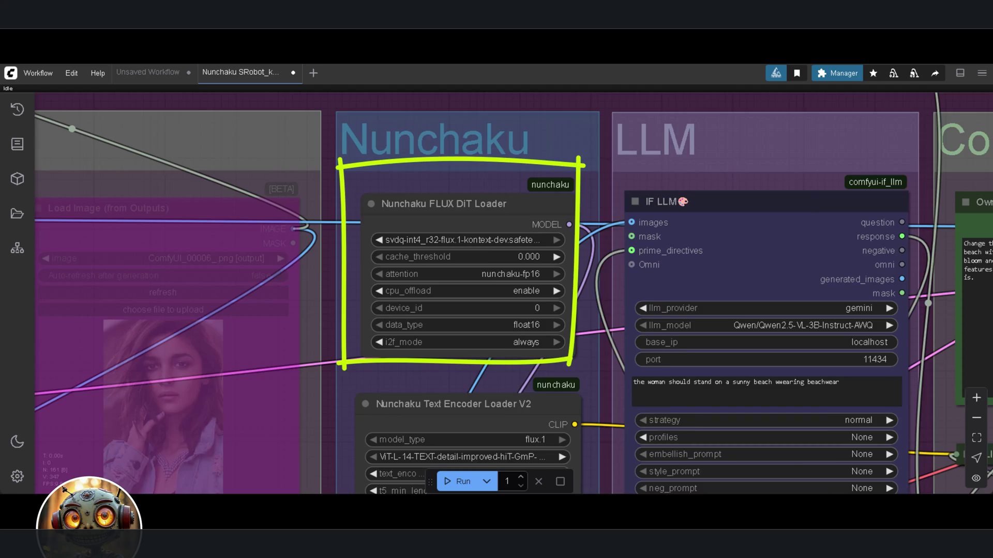
scroll(543, 411, "down", 3)
scroll(572, 421, "up", 3)
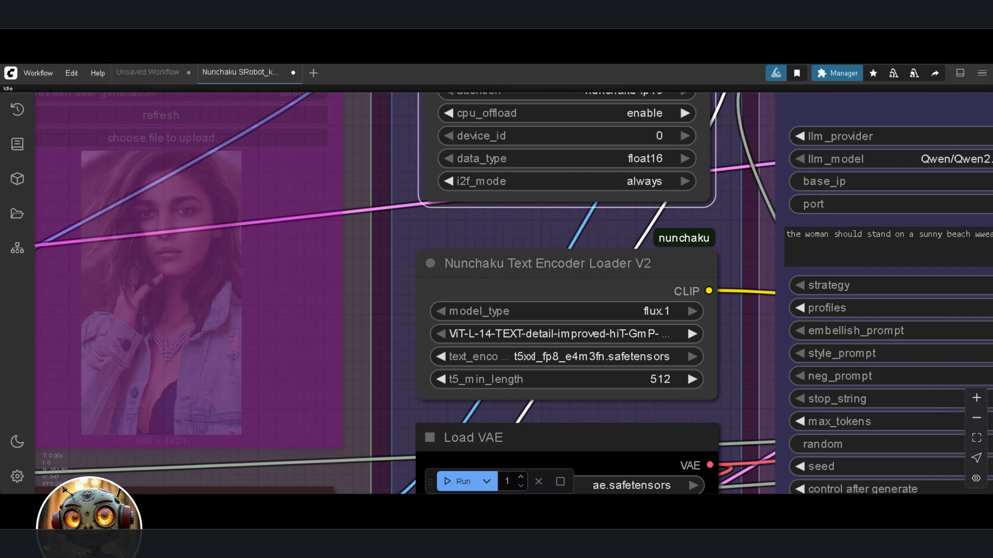
mouse_move(418, 224)
left_mouse_down()
mouse_move(727, 279)
mouse_move(420, 224)
left_mouse_up()
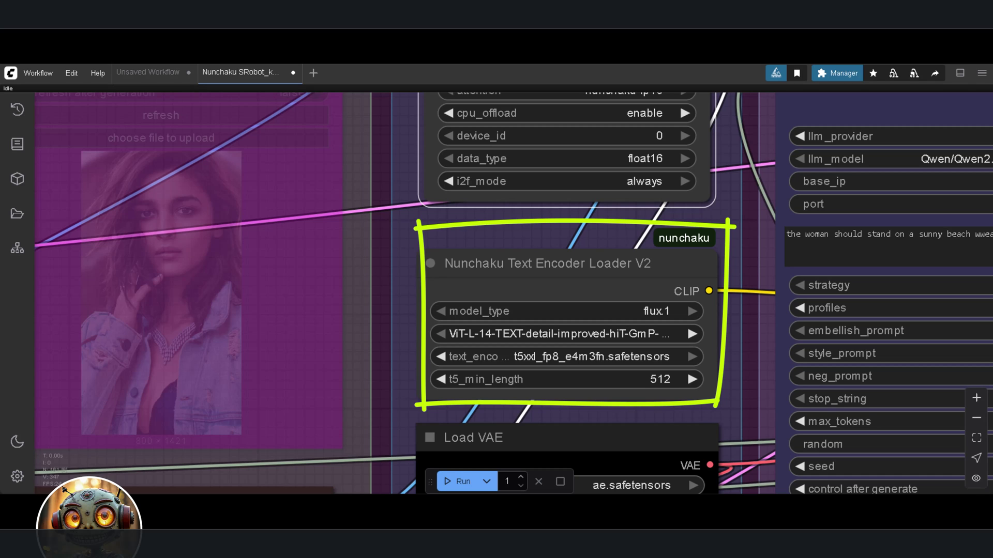
scroll(743, 359, "down", 3)
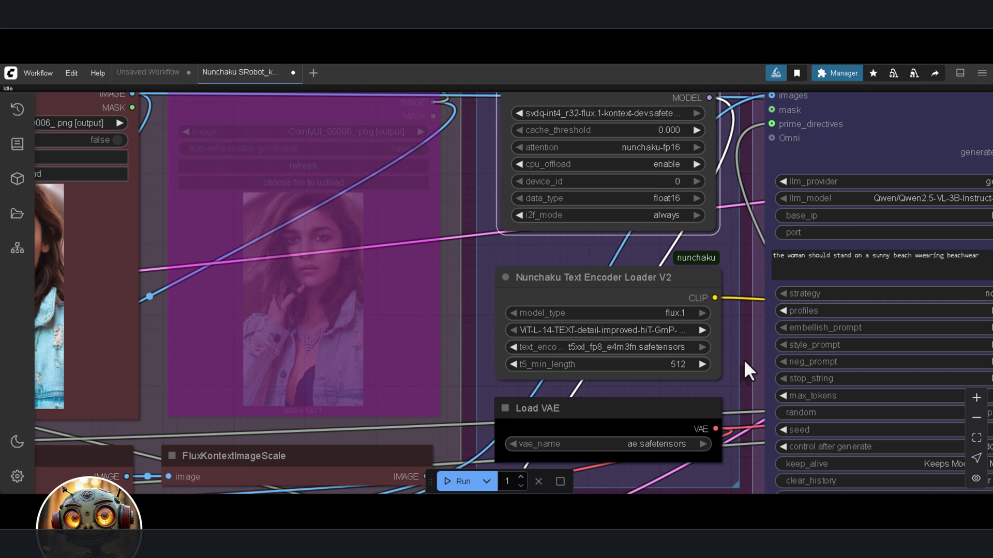
left_click_drag(744, 359, 747, 197)
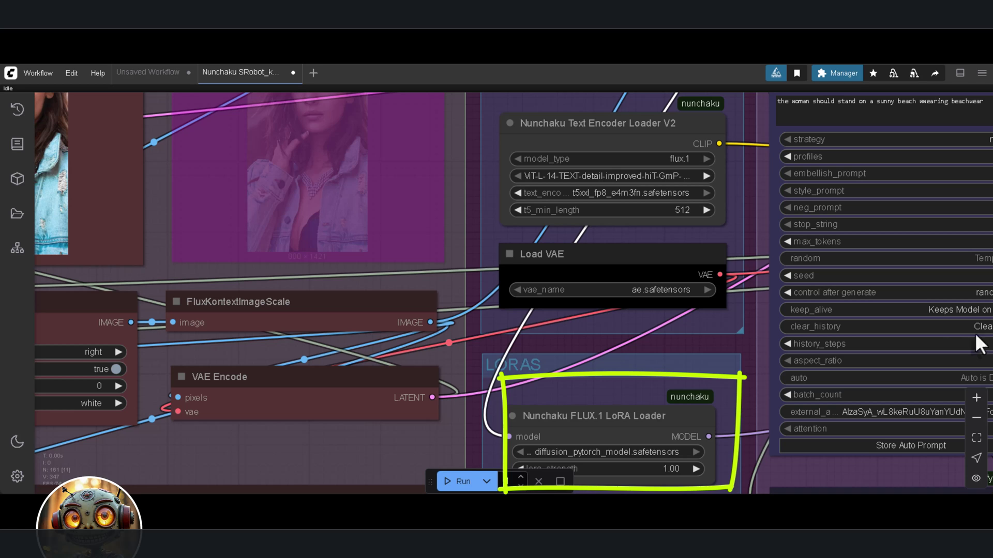
left_click_drag(736, 295, 734, 85)
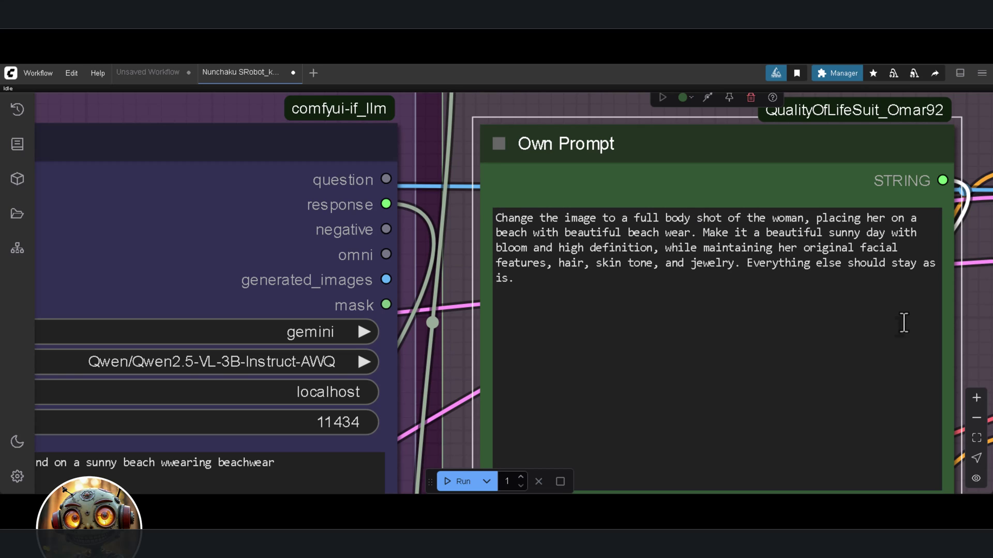
left_click_drag(882, 325, 714, 328)
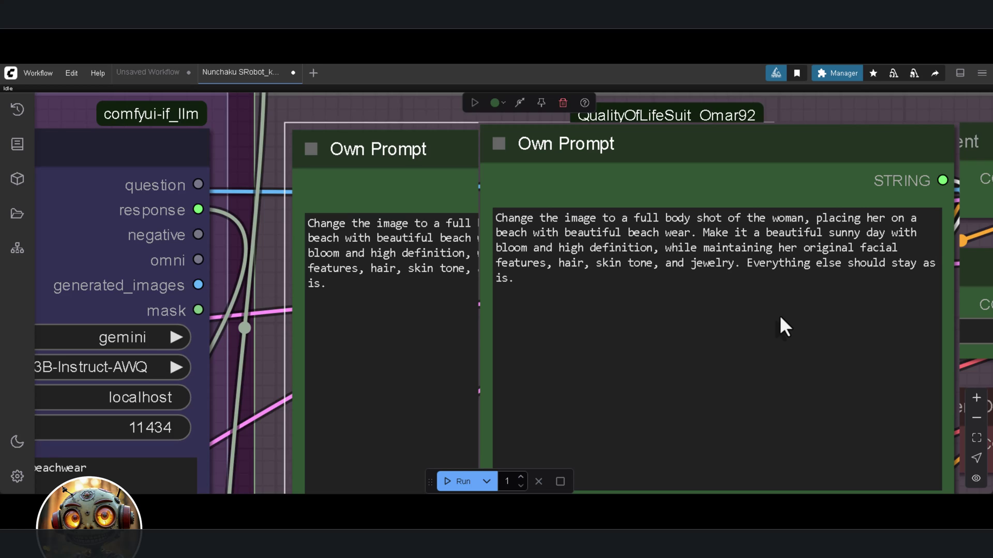
scroll(779, 326, "down", 5)
left_click_drag(640, 316, 497, 295)
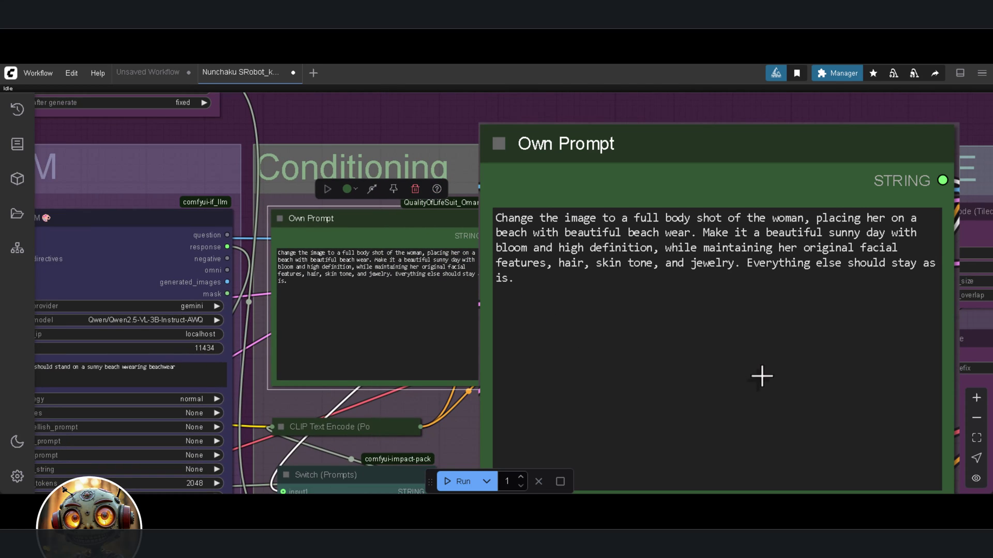
left_click_drag(762, 374, 625, 363)
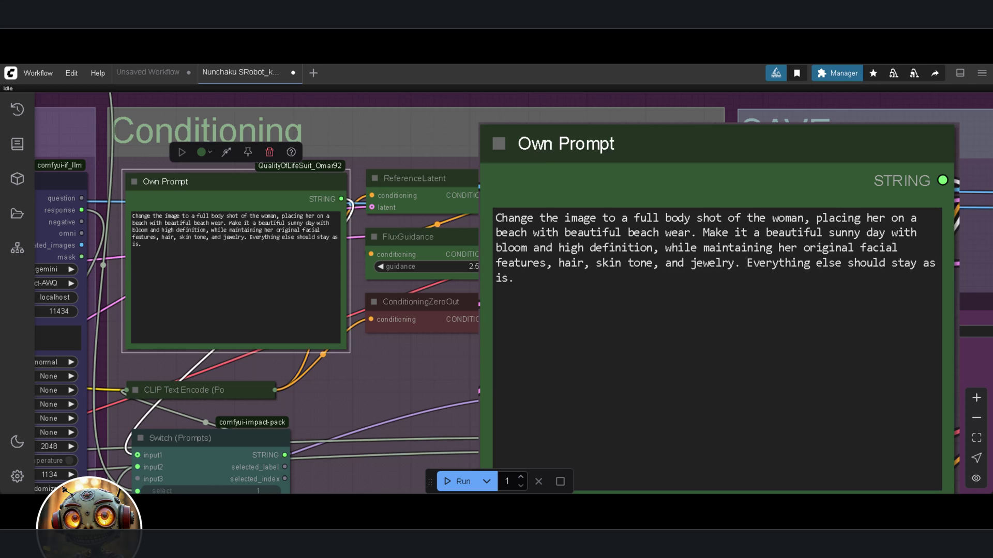
scroll(741, 331, "down", 5)
- Queue the workflow and wait for the floral-dress beach image to finish in the NO MagCache group
left_click_drag(752, 331, 760, 207)
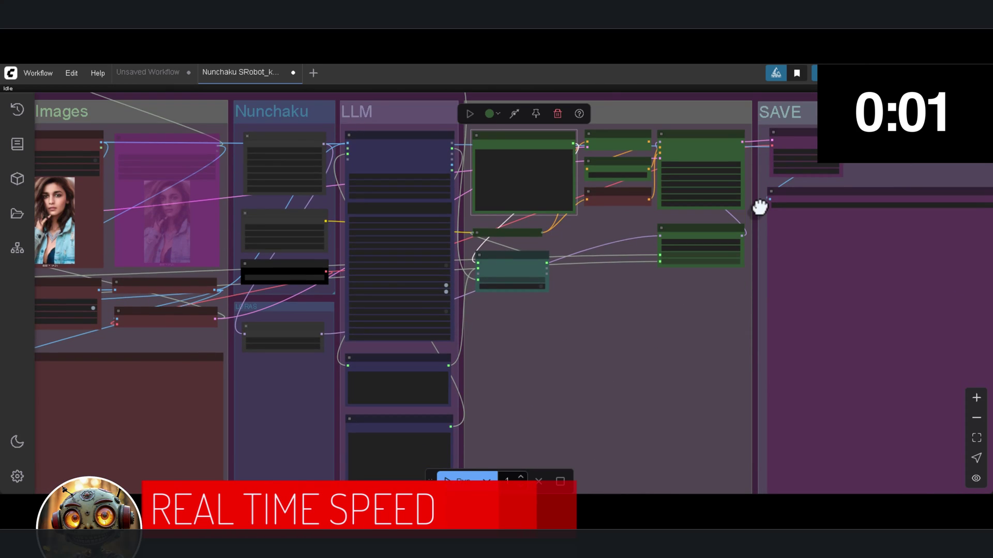
scroll(759, 207, "down", 2)
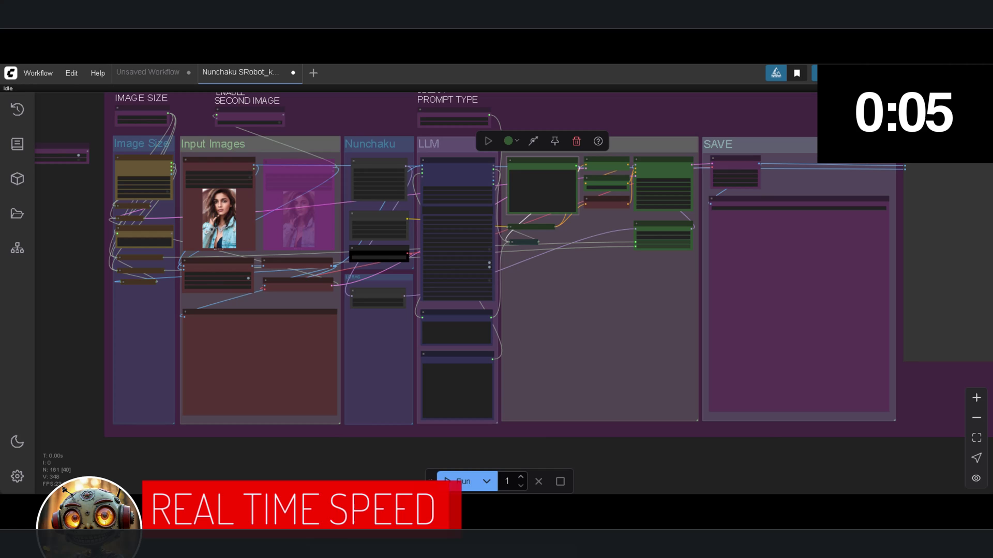
key("ctrl+Return")
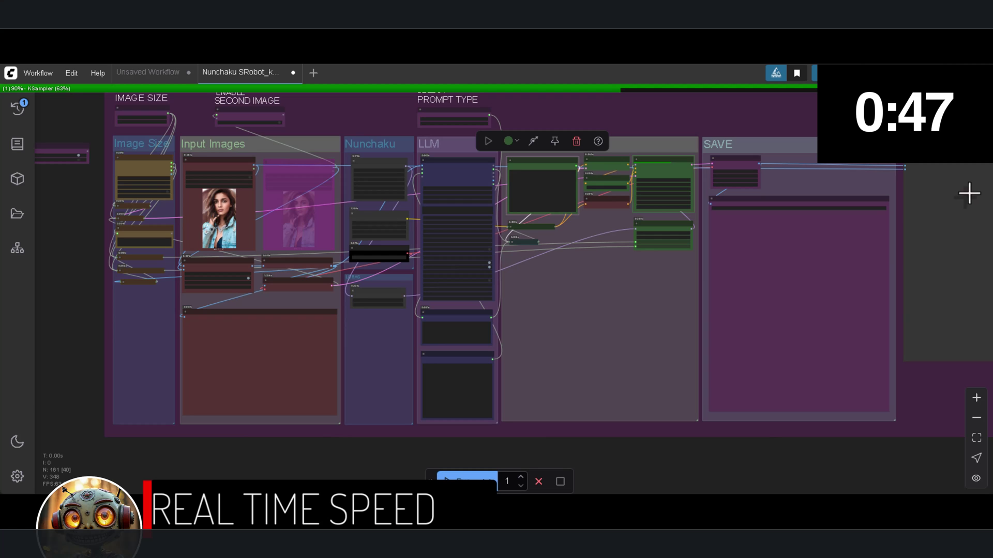
scroll(945, 232, "down", 1)
left_click_drag(945, 233, 895, 290)
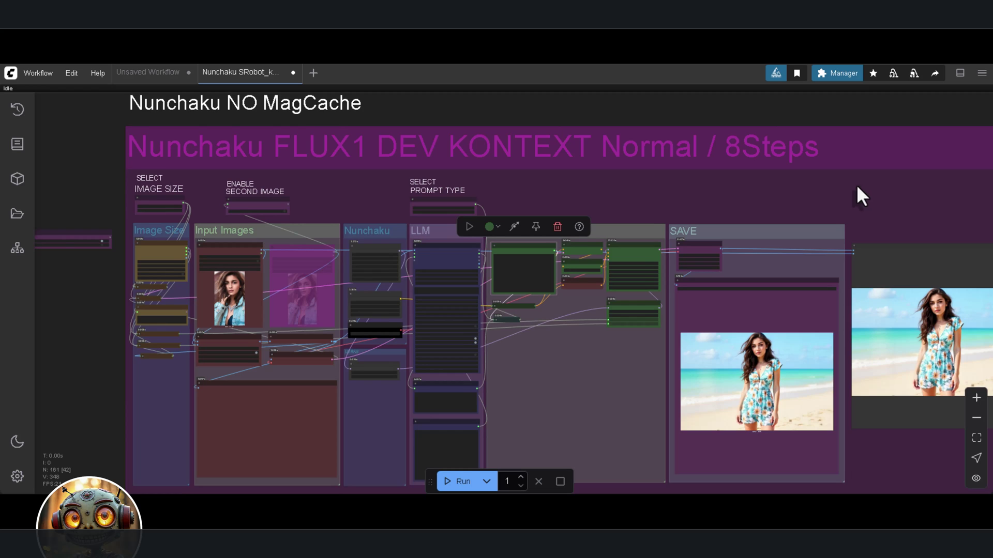
- Zoom into the SAVE group's side-by-side preview comparing the beach result with the original portrait
scroll(857, 187, "right", 2)
scroll(945, 344, "up", 5)
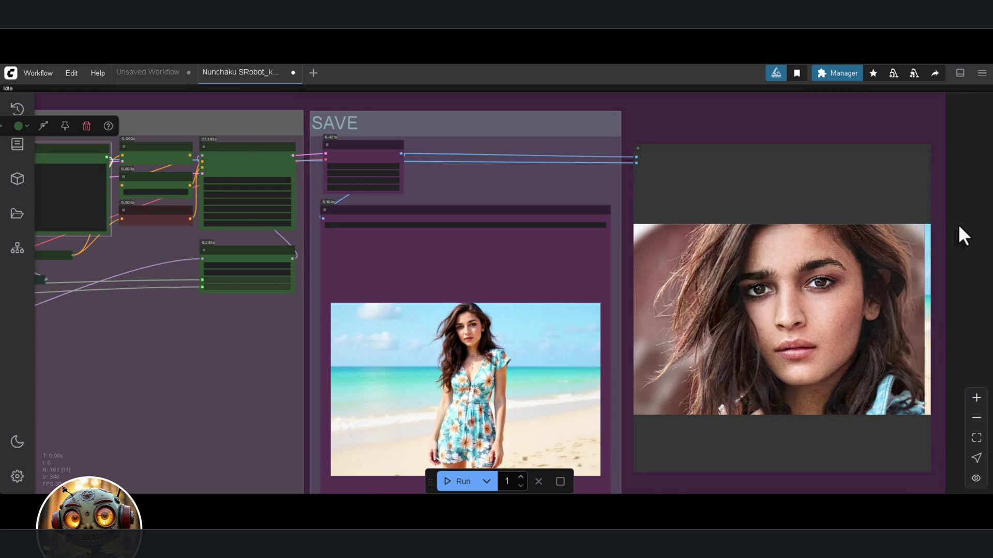
scroll(967, 237, "down", 2)
left_click_drag(946, 217, 841, 200)
scroll(829, 461, "up", 3)
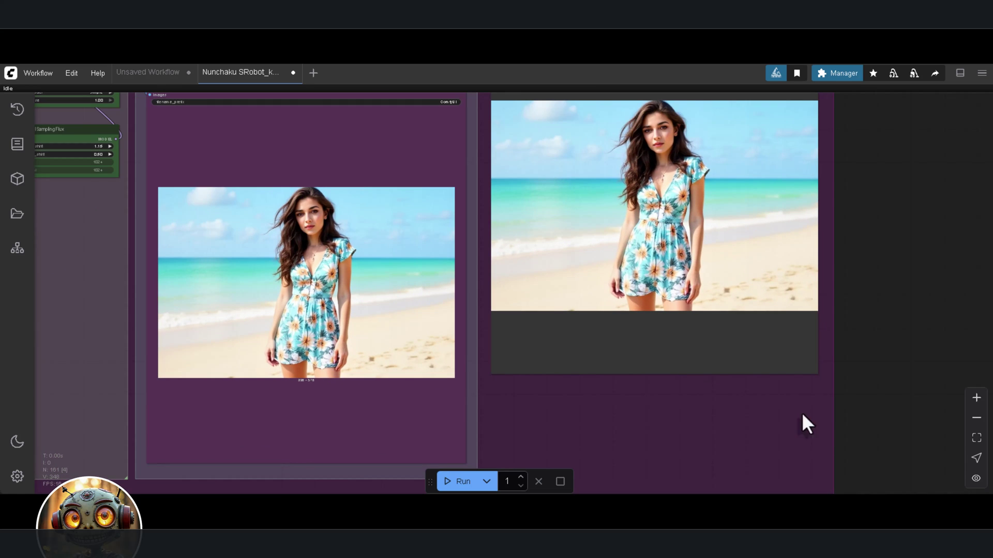
left_click_drag(795, 434, 804, 454)
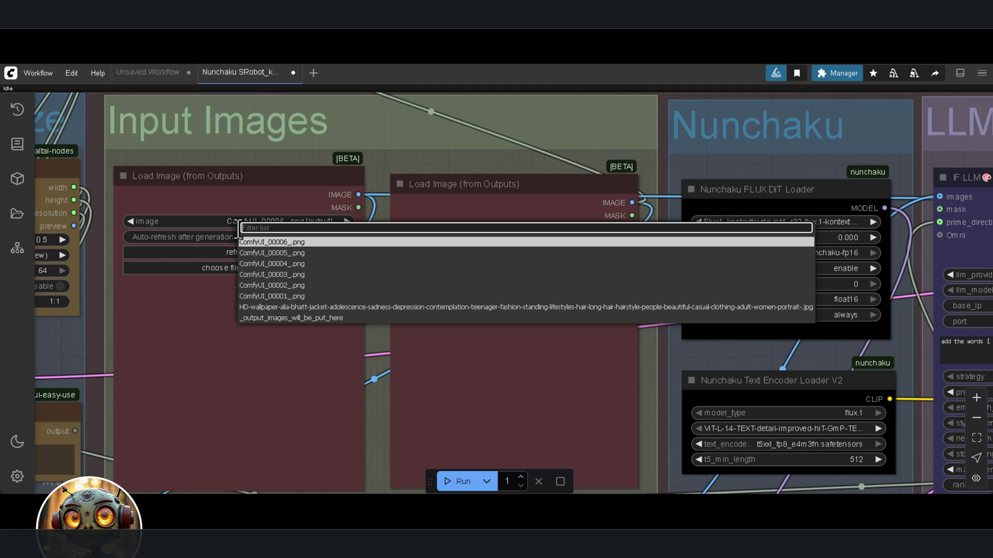
- Load the jacket wallpaper photo, disable the second image, and set Flux Resolution Calc to 1.0 megapixel
left_click(274, 307)
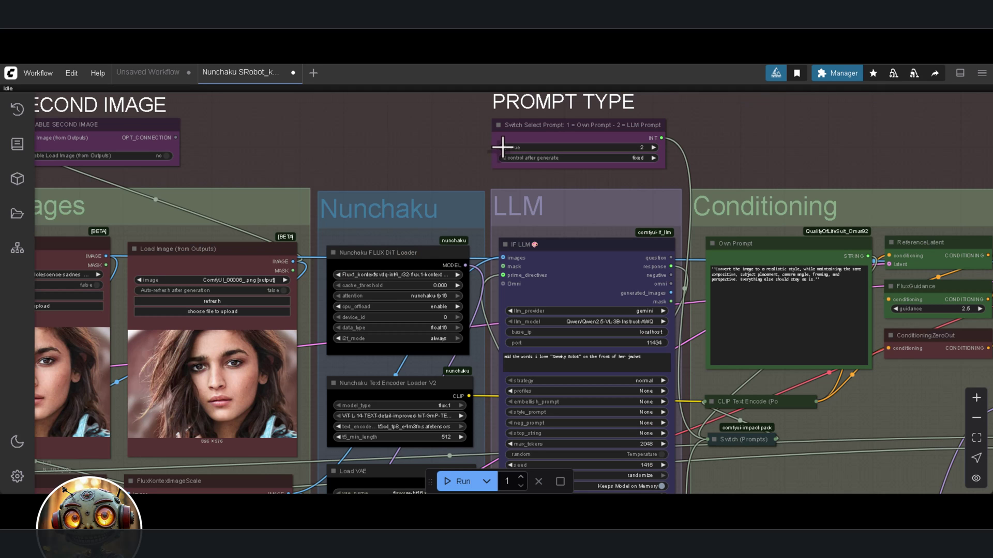
scroll(415, 150, "down", 4)
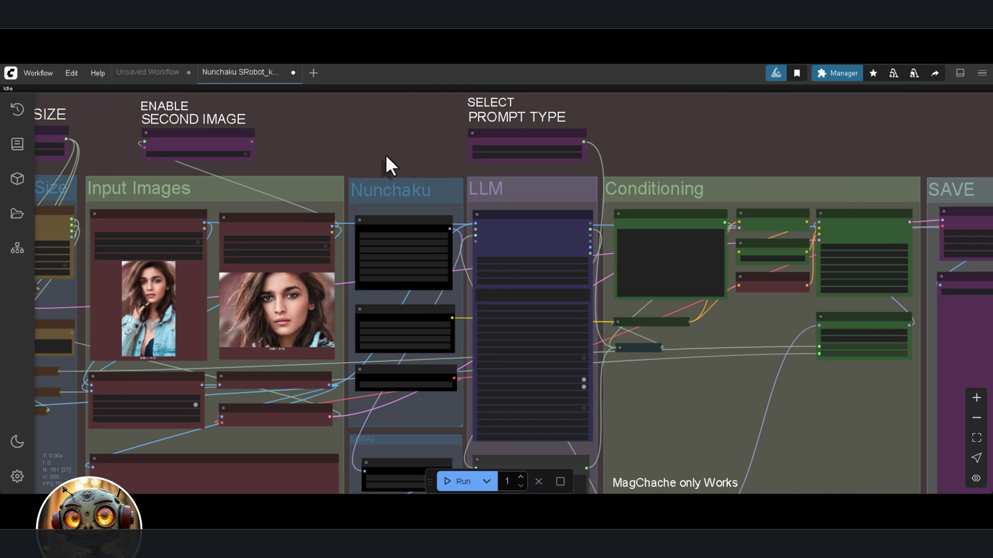
left_click(239, 154)
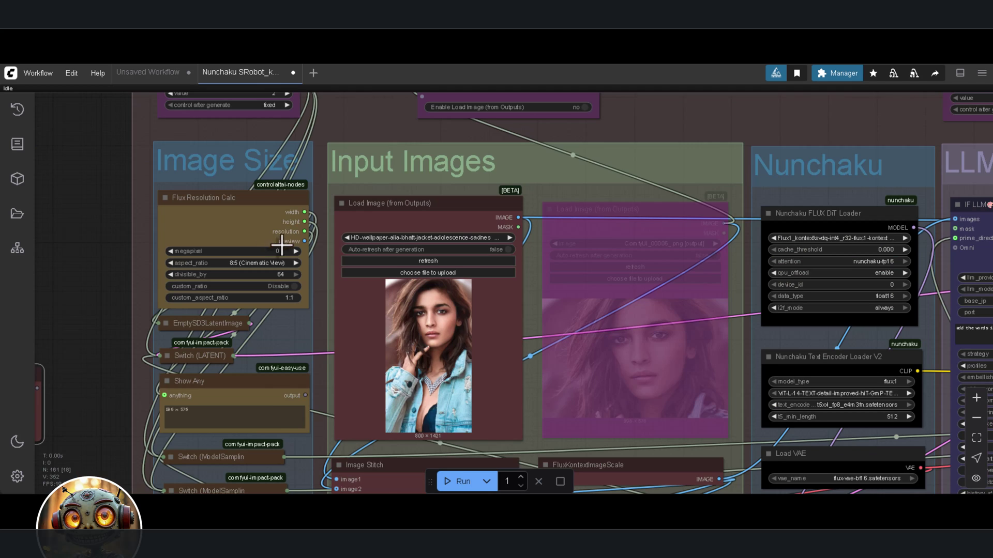
left_click(279, 251)
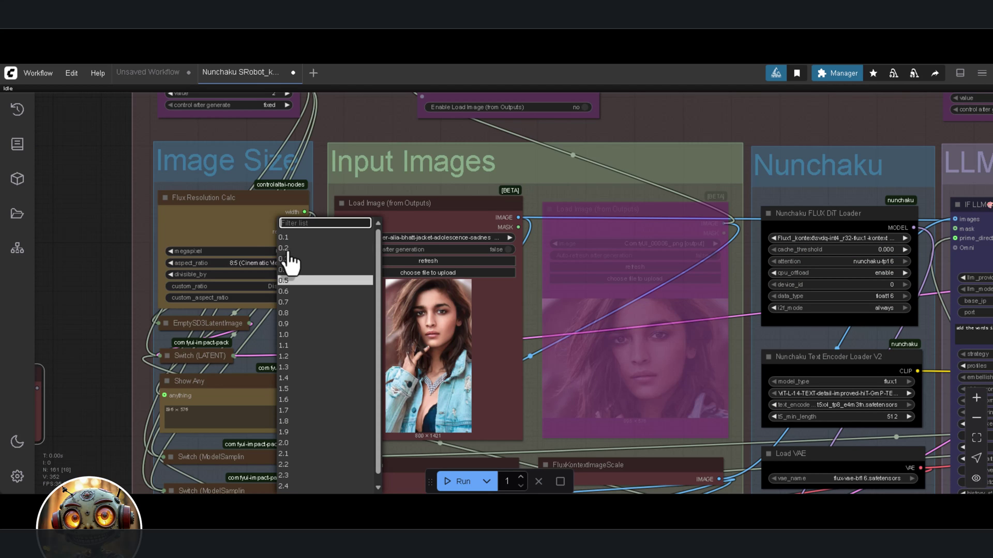
left_click(286, 335)
scroll(140, 252, "down", 8)
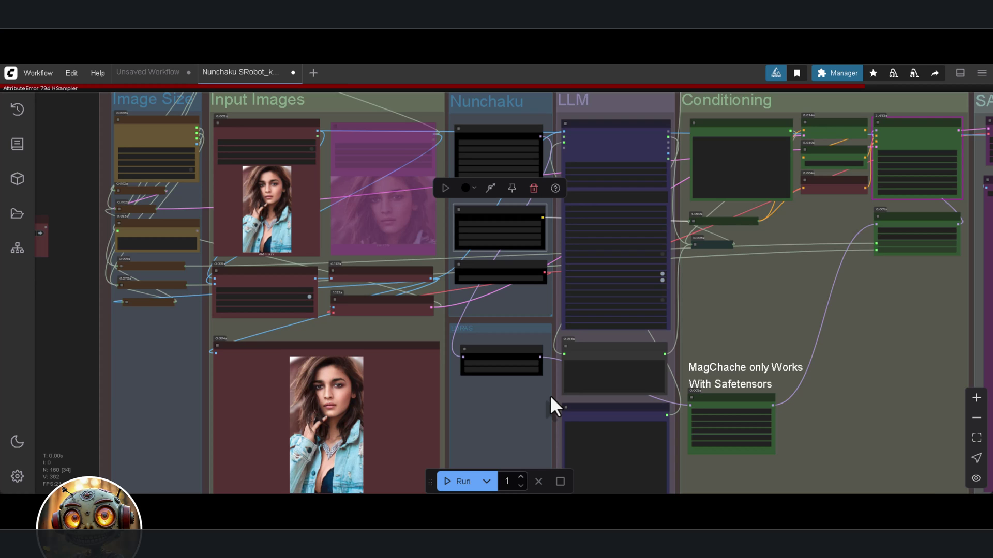
- Dismiss the KSampler error and bypass the MagCache node with Ctrl+B
scroll(551, 399, "down", 2)
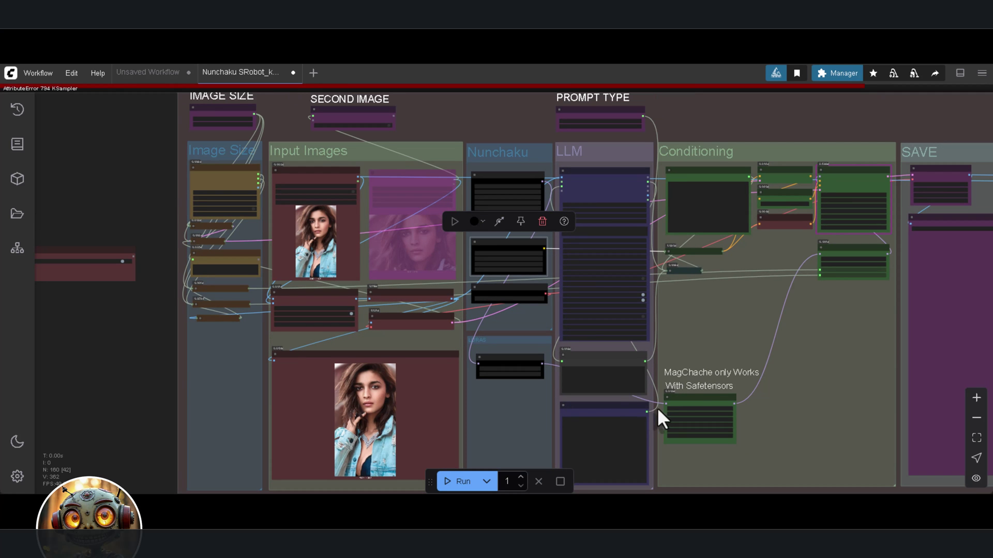
left_click(692, 402)
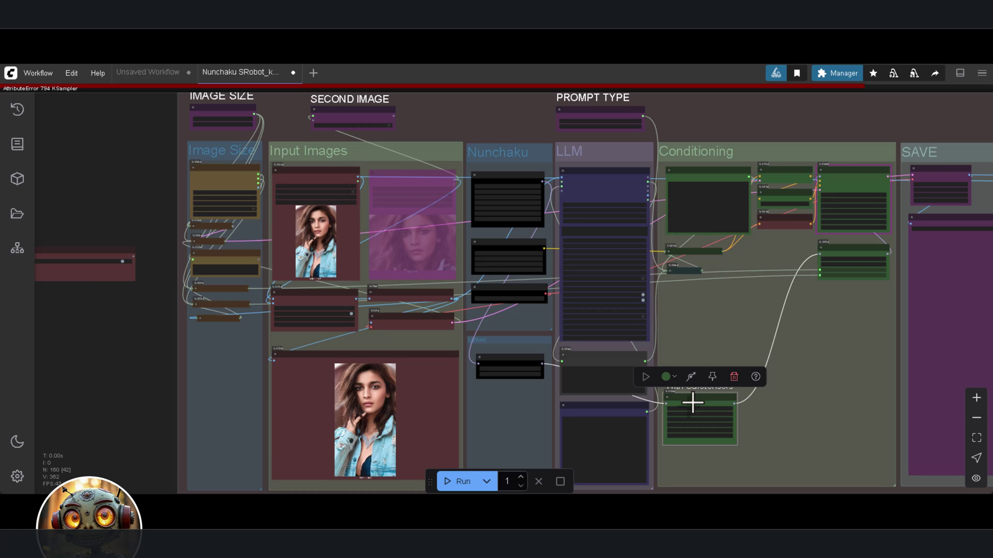
key("ctrl+b")
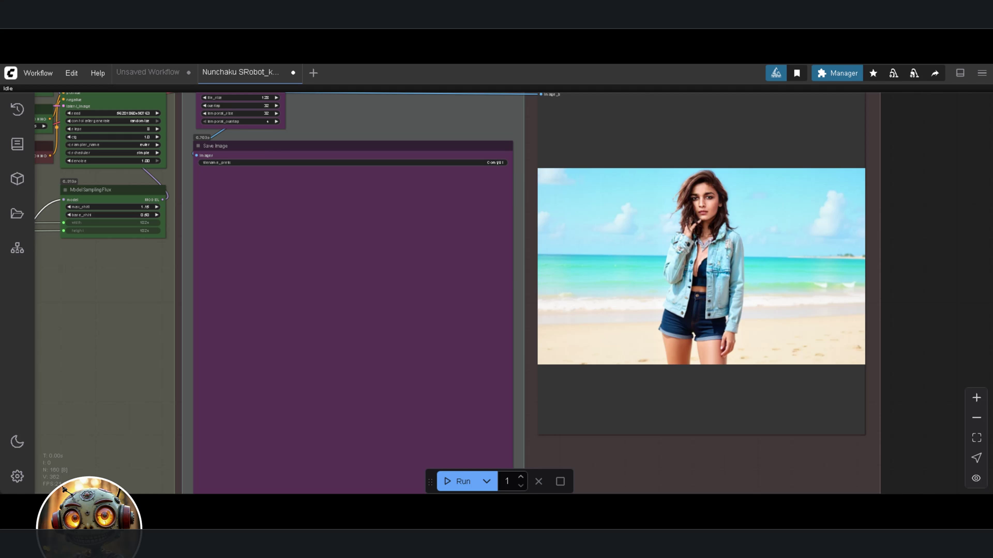
- Load svdq-int4_r32-flux1-kontext-dev.safetensors in the GGUF workflow's DiT Loader
key(".")
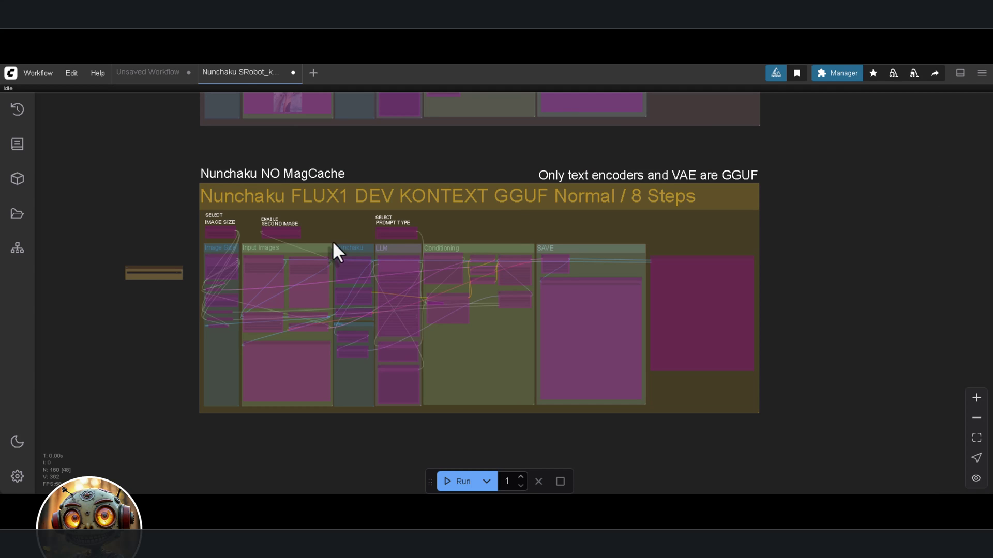
scroll(150, 267, "up", 8)
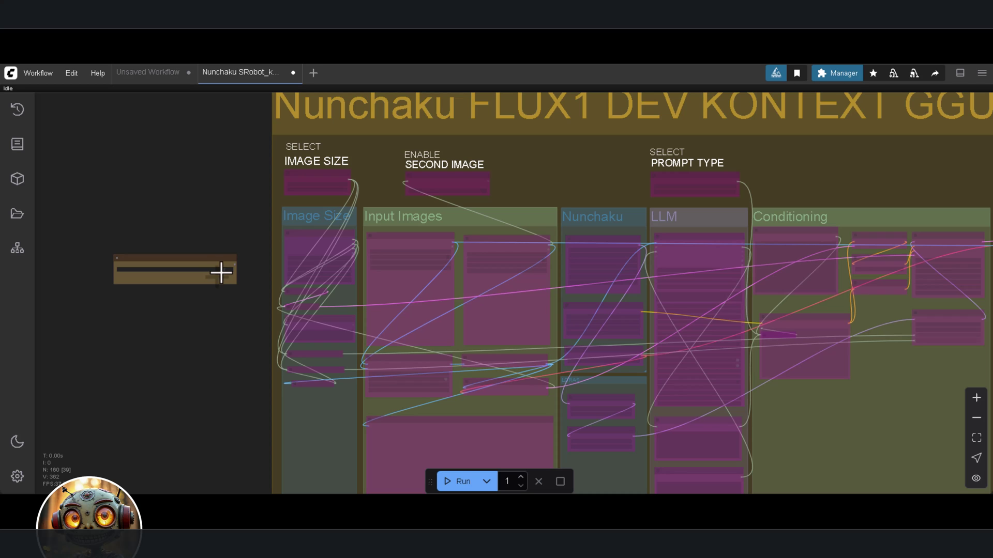
left_click(225, 270)
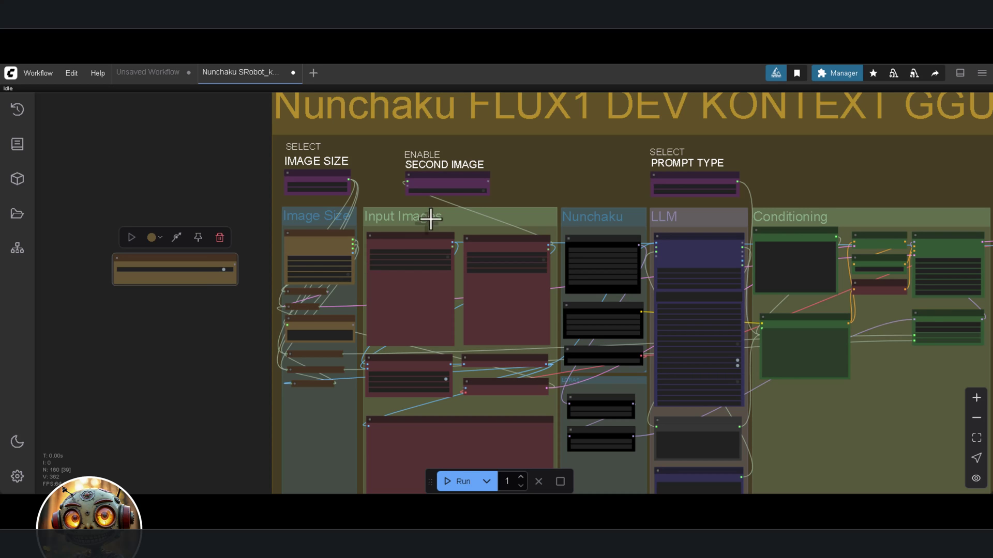
scroll(427, 214, "down", 3)
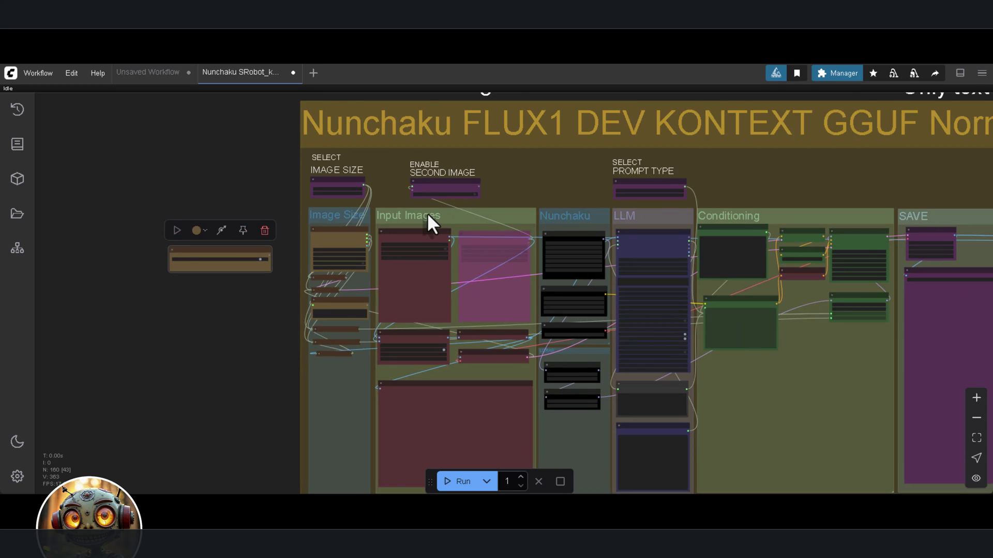
scroll(427, 212, "down", 2)
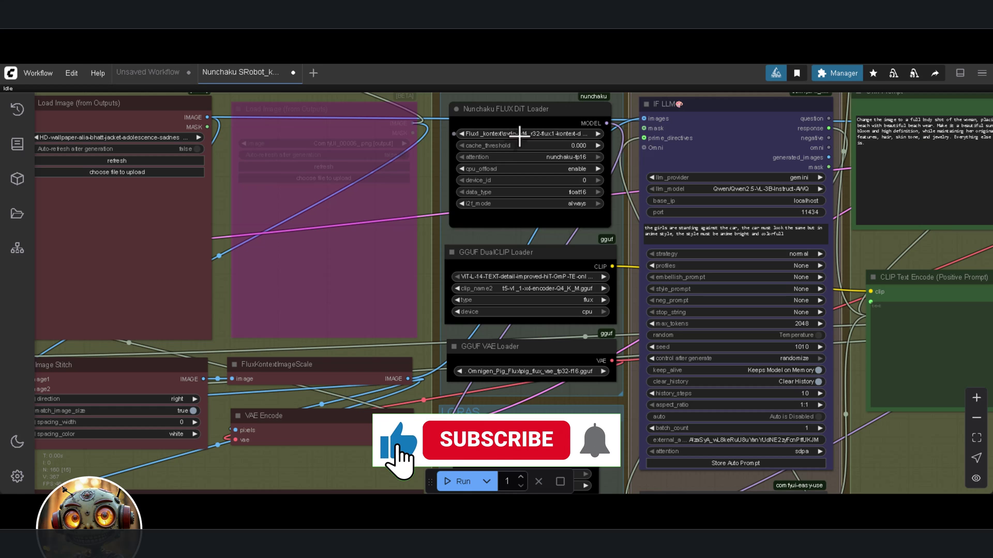
left_click(520, 135)
left_click(565, 161)
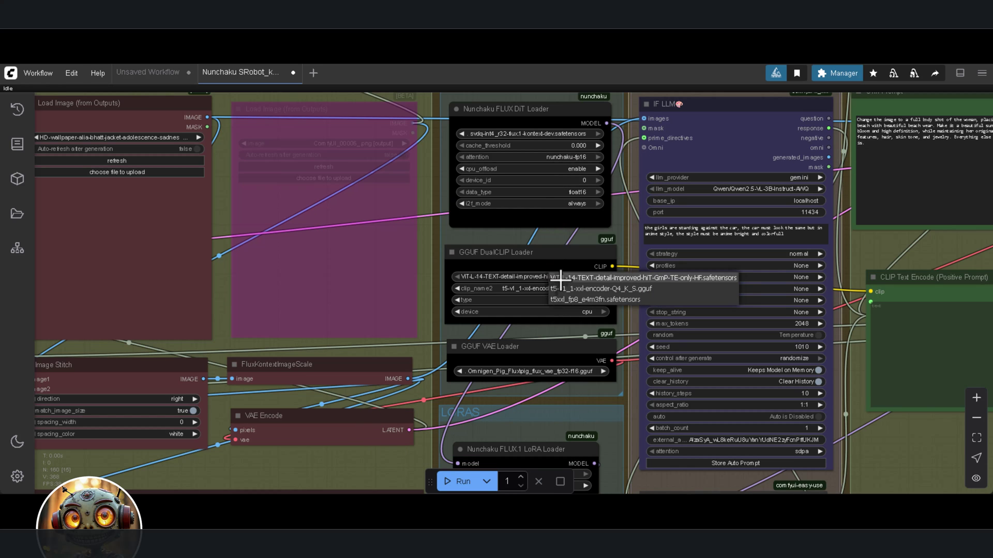
- Set clip_name2 to t5-v1_1-xxl-encoder-Q4_K_S.gguf and the GGUF VAE to pig_flux_vae_fp32-f16.gguf
left_click(538, 289)
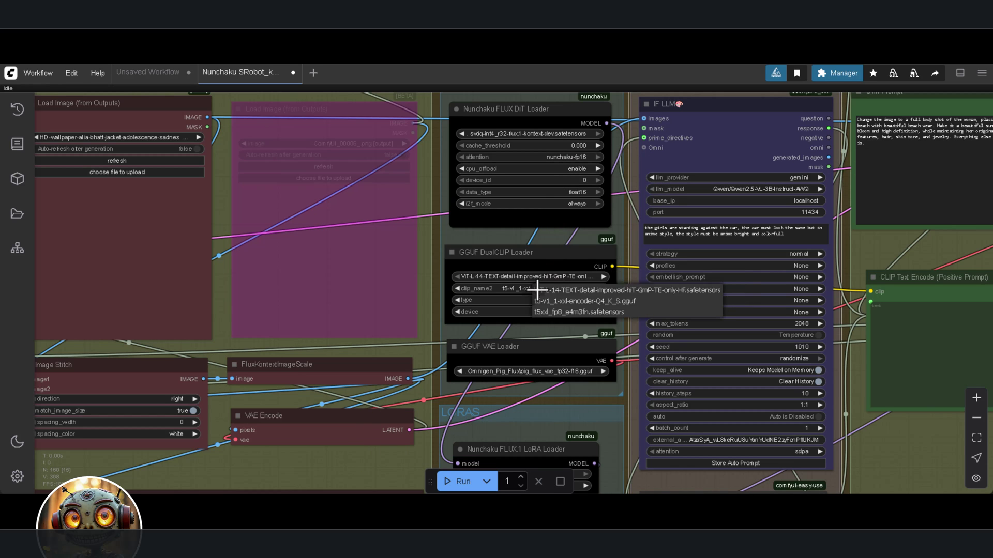
left_click(579, 303)
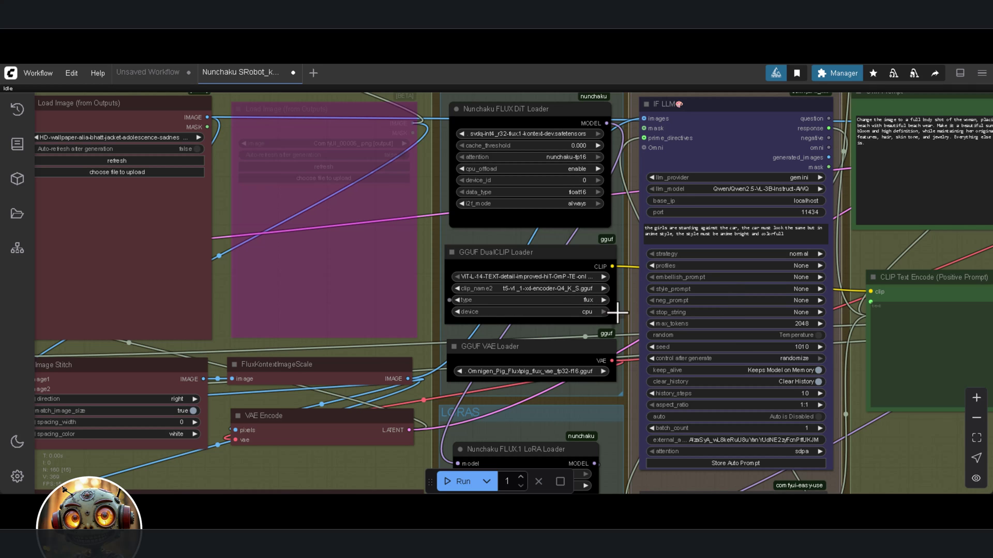
scroll(619, 312, "down", 1)
scroll(618, 238, "down", 2)
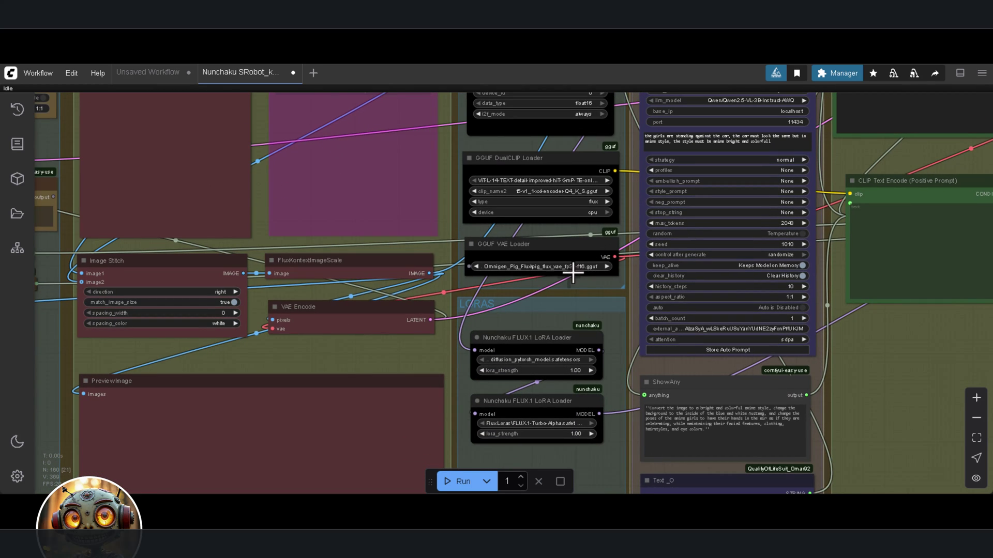
left_click(590, 281)
- Delete the second LoRA Loader node
left_click_drag(603, 309, 595, 206)
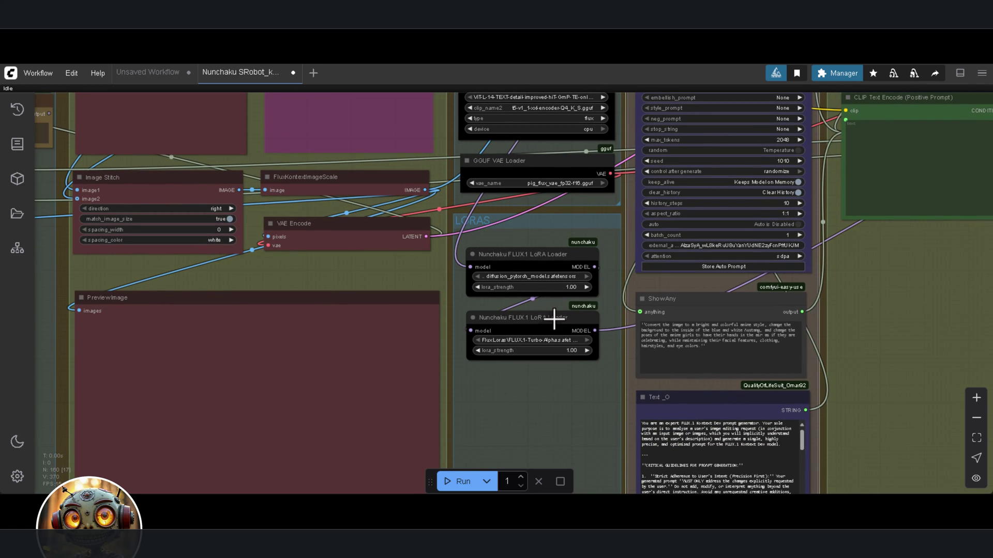
left_click(554, 319)
key("Delete")
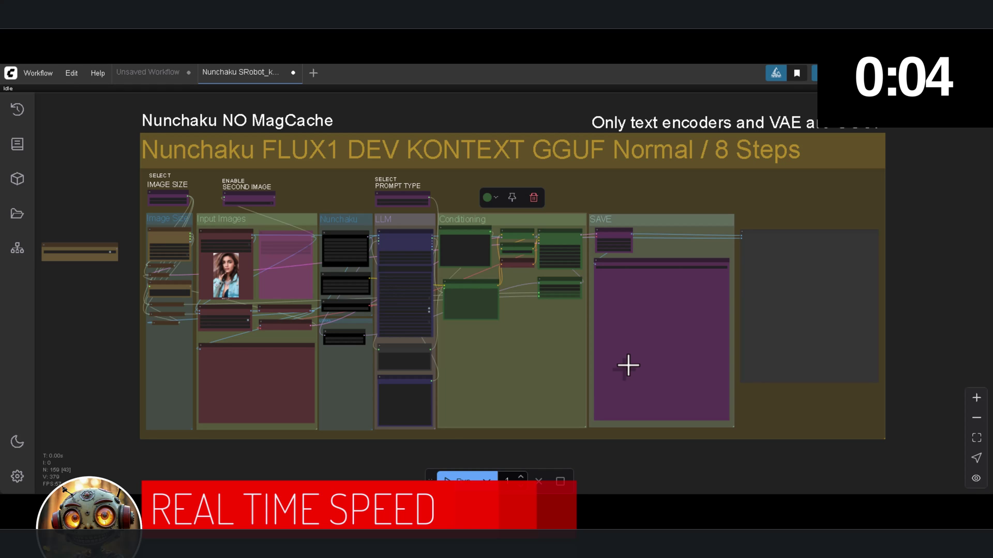
- Queue the GGUF Normal / 8 Steps workflow with Ctrl+Enter to generate the beach edit
key("ctrl+Return")
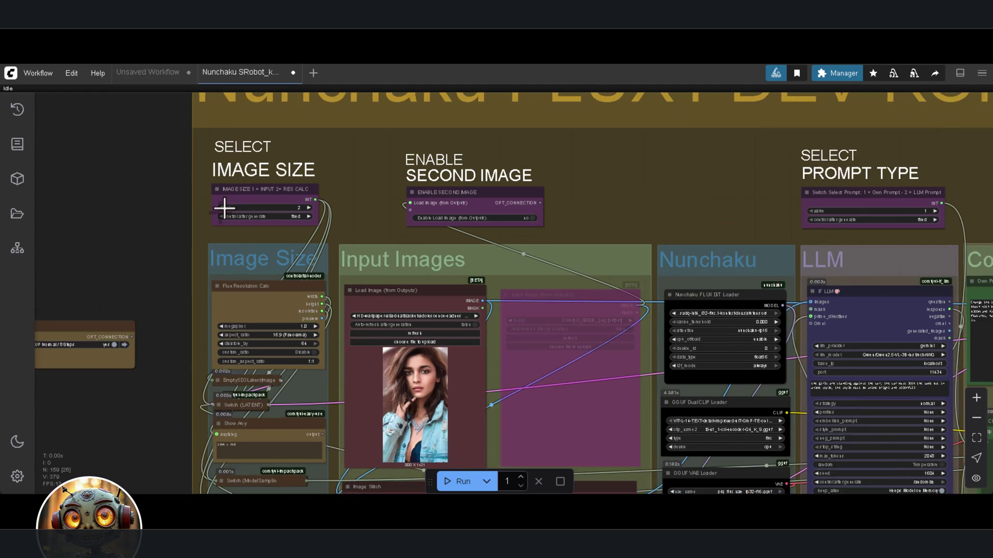
- Change the IMAGE SIZE switch from 2 to 1 so the output uses the input image size
scroll(216, 208, "up", 5)
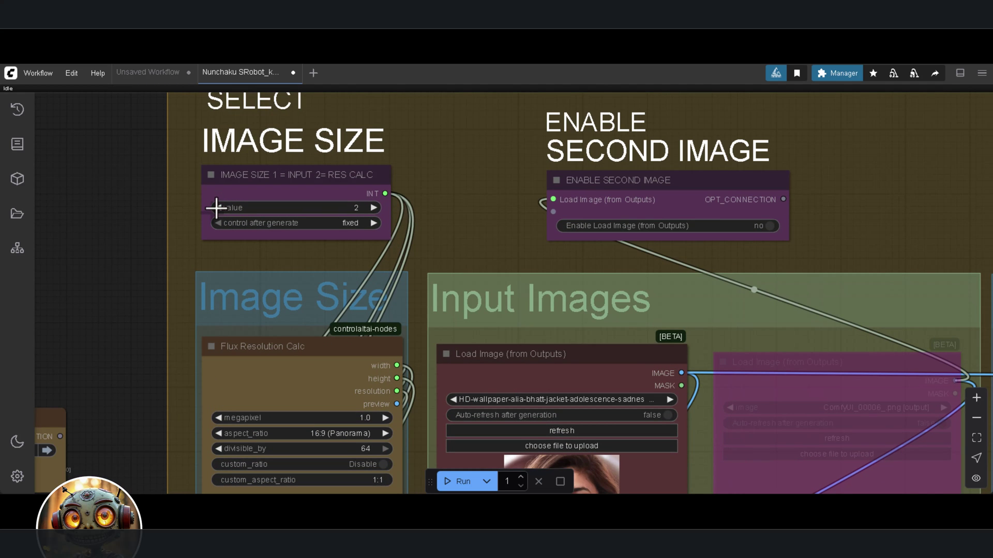
left_click(216, 208)
scroll(184, 227, "down", 5)
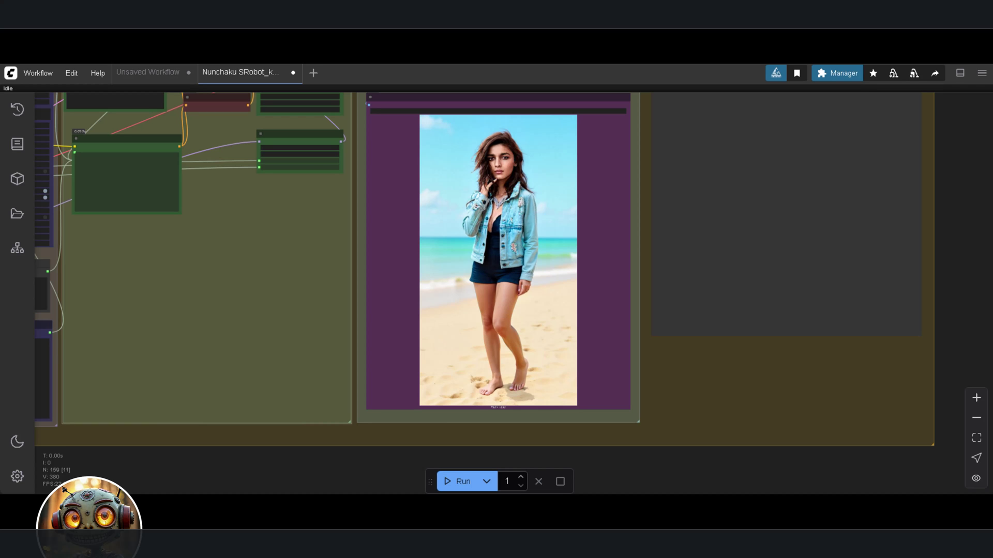
scroll(927, 340, "down", 8)
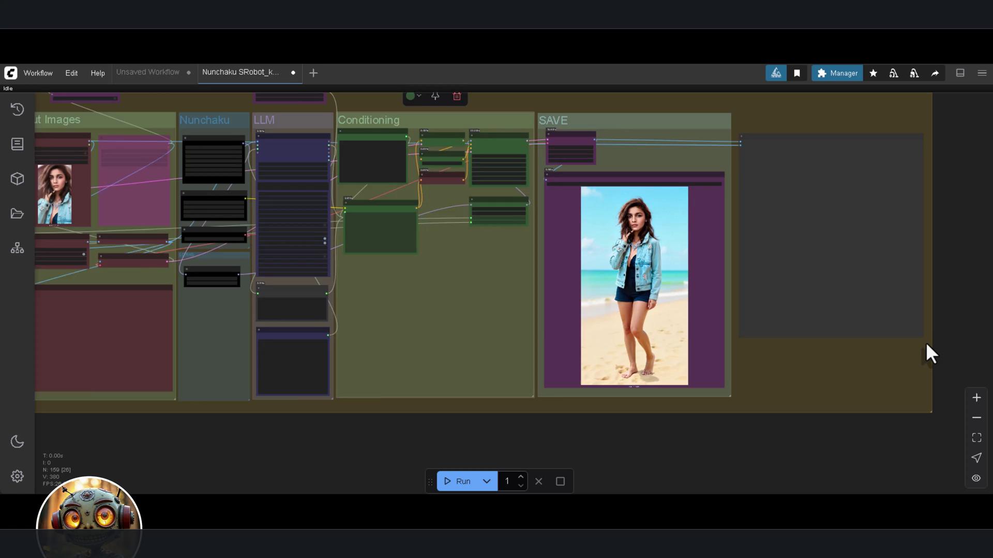
left_click_drag(874, 319, 856, 417)
scroll(850, 376, "down", 3)
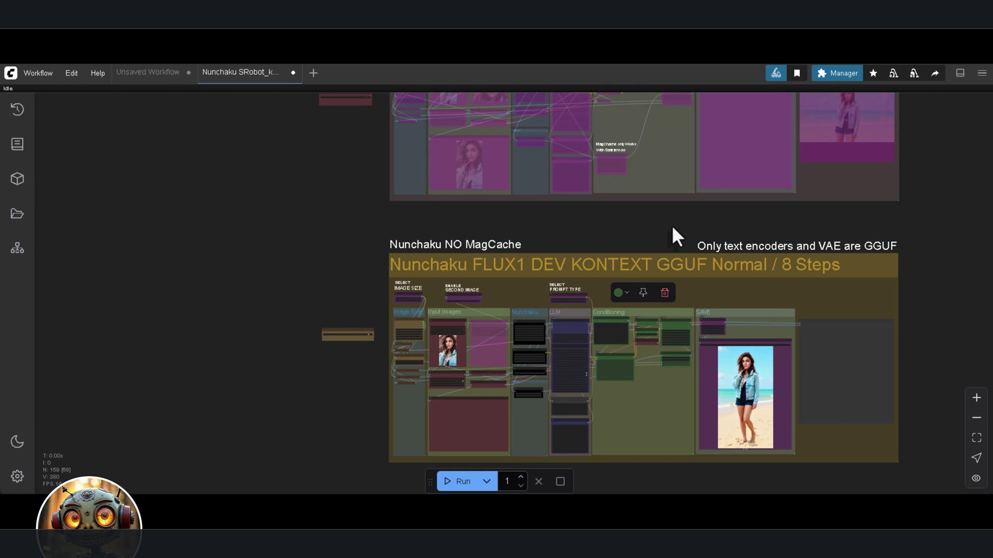
scroll(662, 217, "down", 3)
left_click_drag(662, 217, 640, 290)
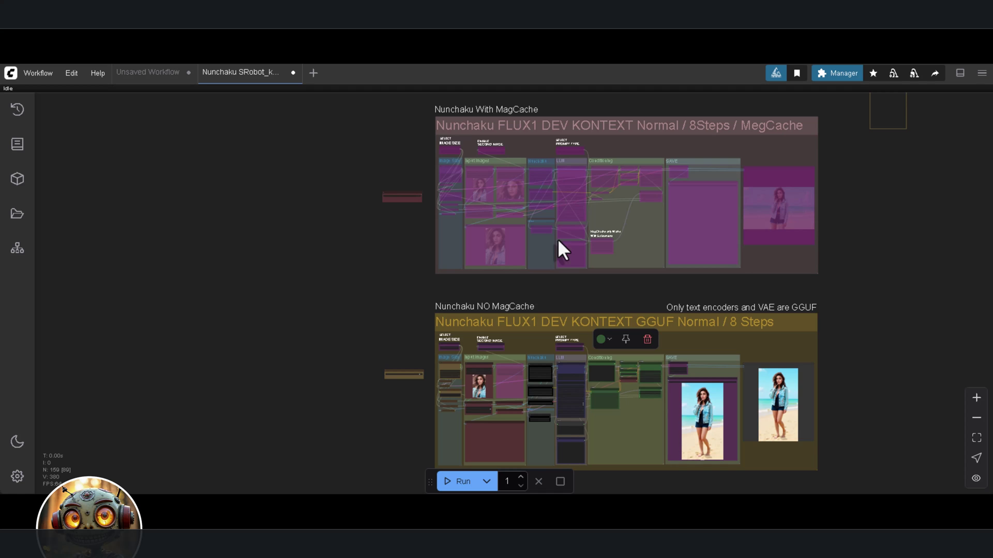
scroll(408, 197, "up", 8)
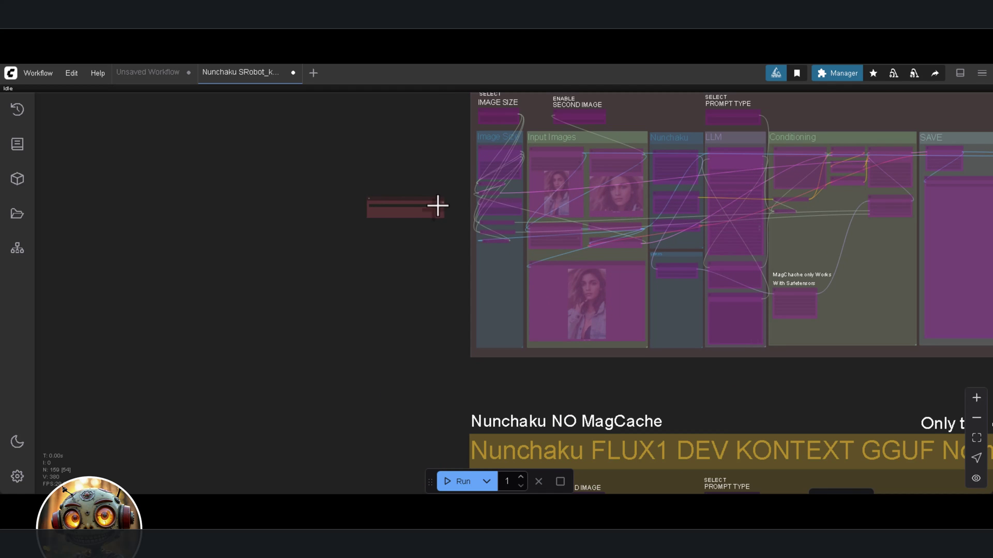
left_click(437, 208)
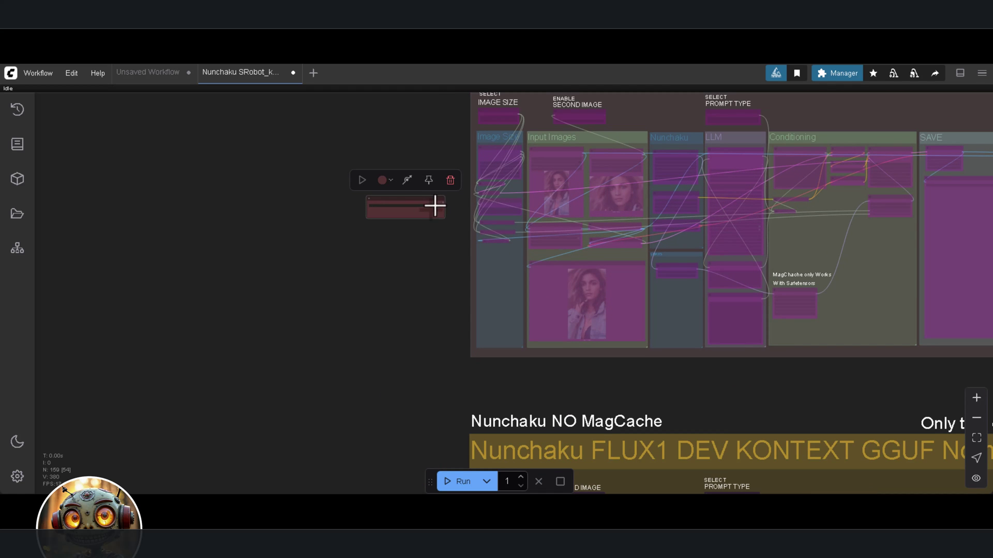
scroll(419, 141, "down", 3)
left_click_drag(395, 169, 278, 334)
left_click_drag(310, 225, 286, 331)
scroll(264, 176, "up", 5)
scroll(271, 188, "up", 1)
left_click(279, 204)
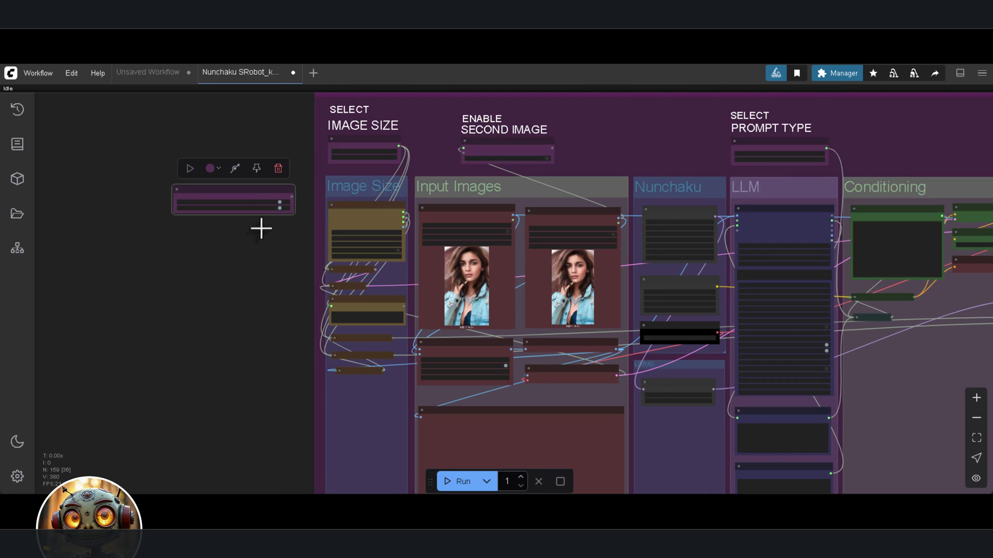
scroll(235, 267, "down", 2)
scroll(234, 266, "down", 8)
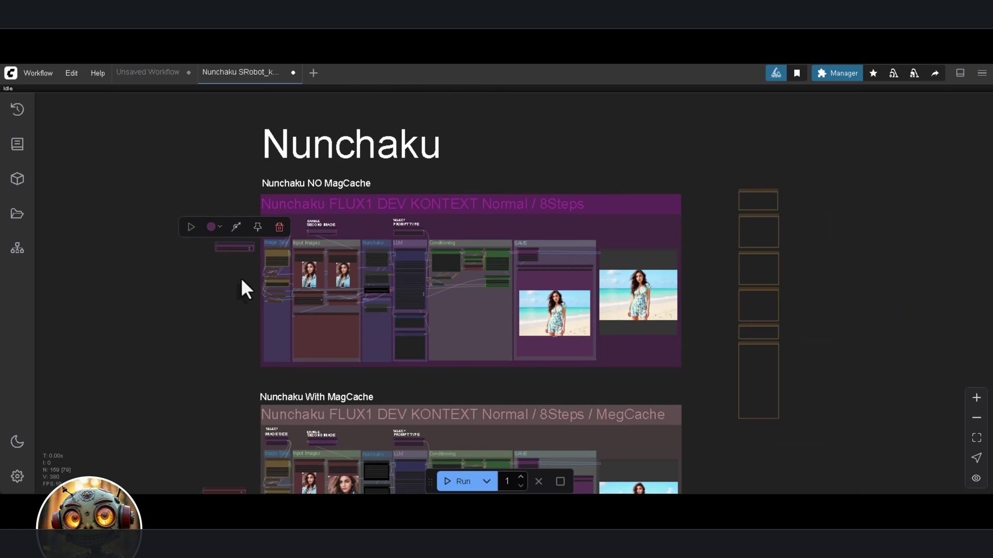
left_click_drag(244, 288, 278, 207)
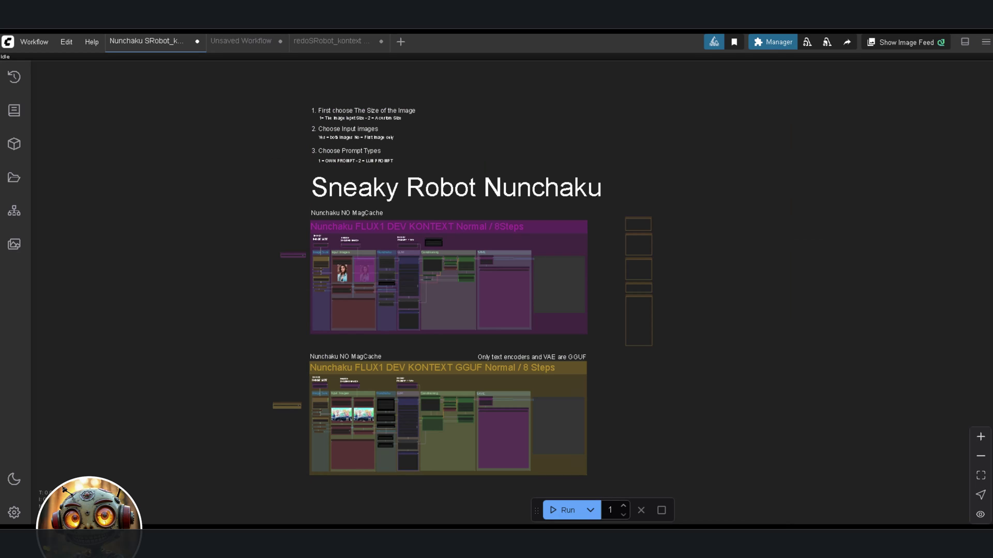